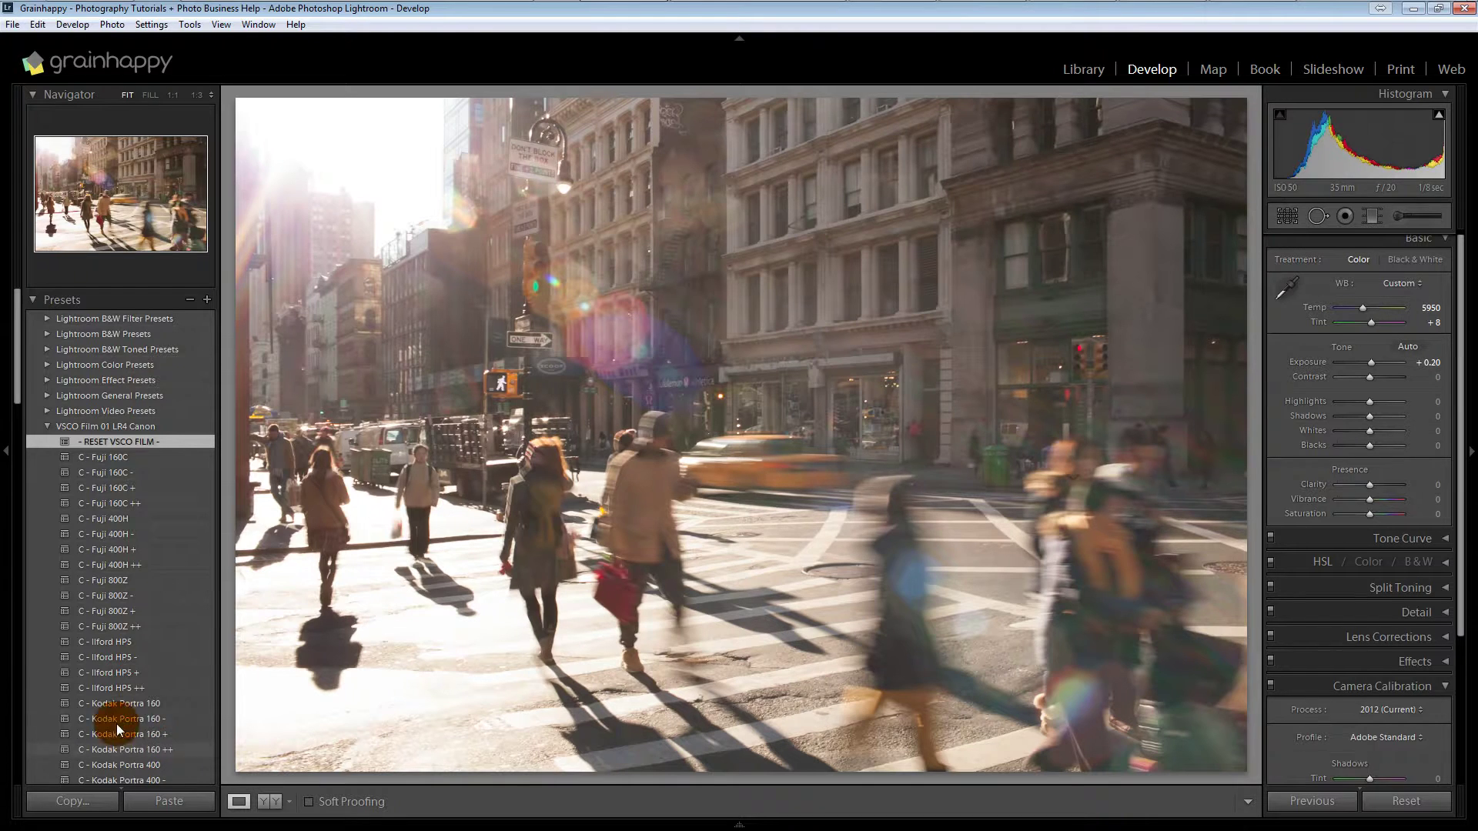
# - Browse the Presets panel down and back up to find the C - Fuji 160C preset
pyautogui.scroll(-5, 117, 723)
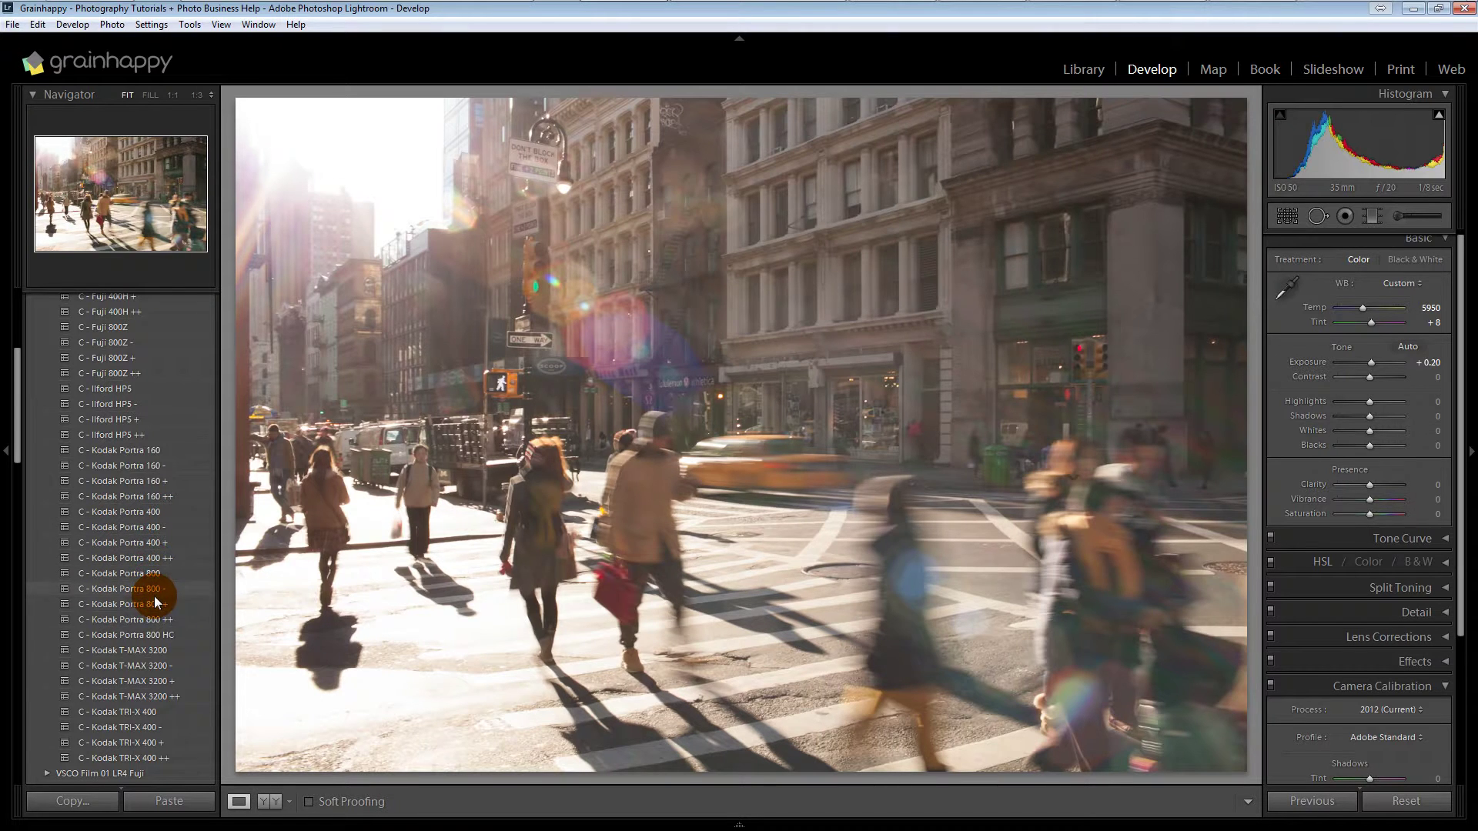
pyautogui.scroll(3, 157, 654)
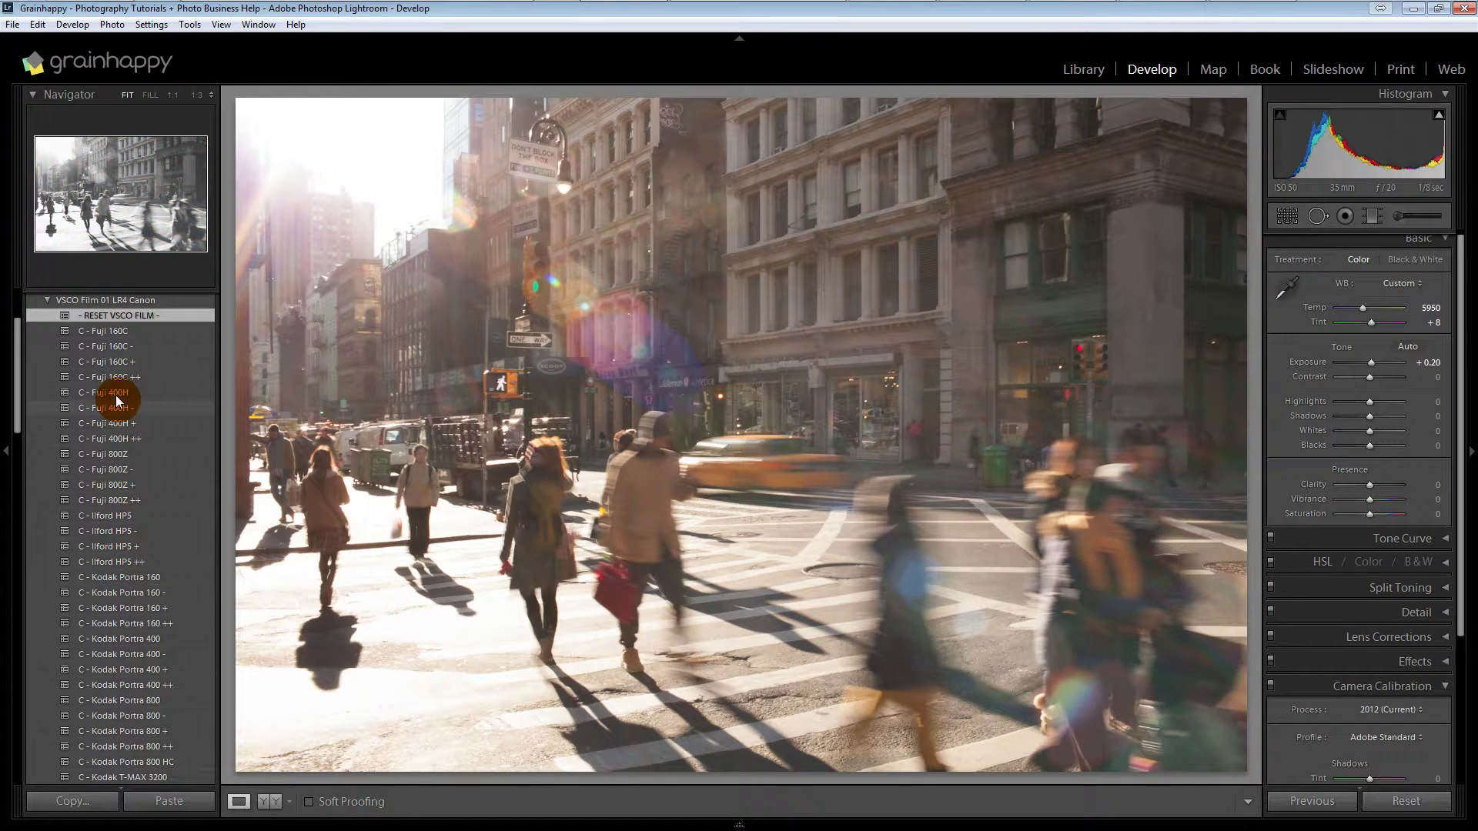
# - Apply the C - Fuji 160C film preset to the crosswalk photo
pyautogui.click(117, 332)
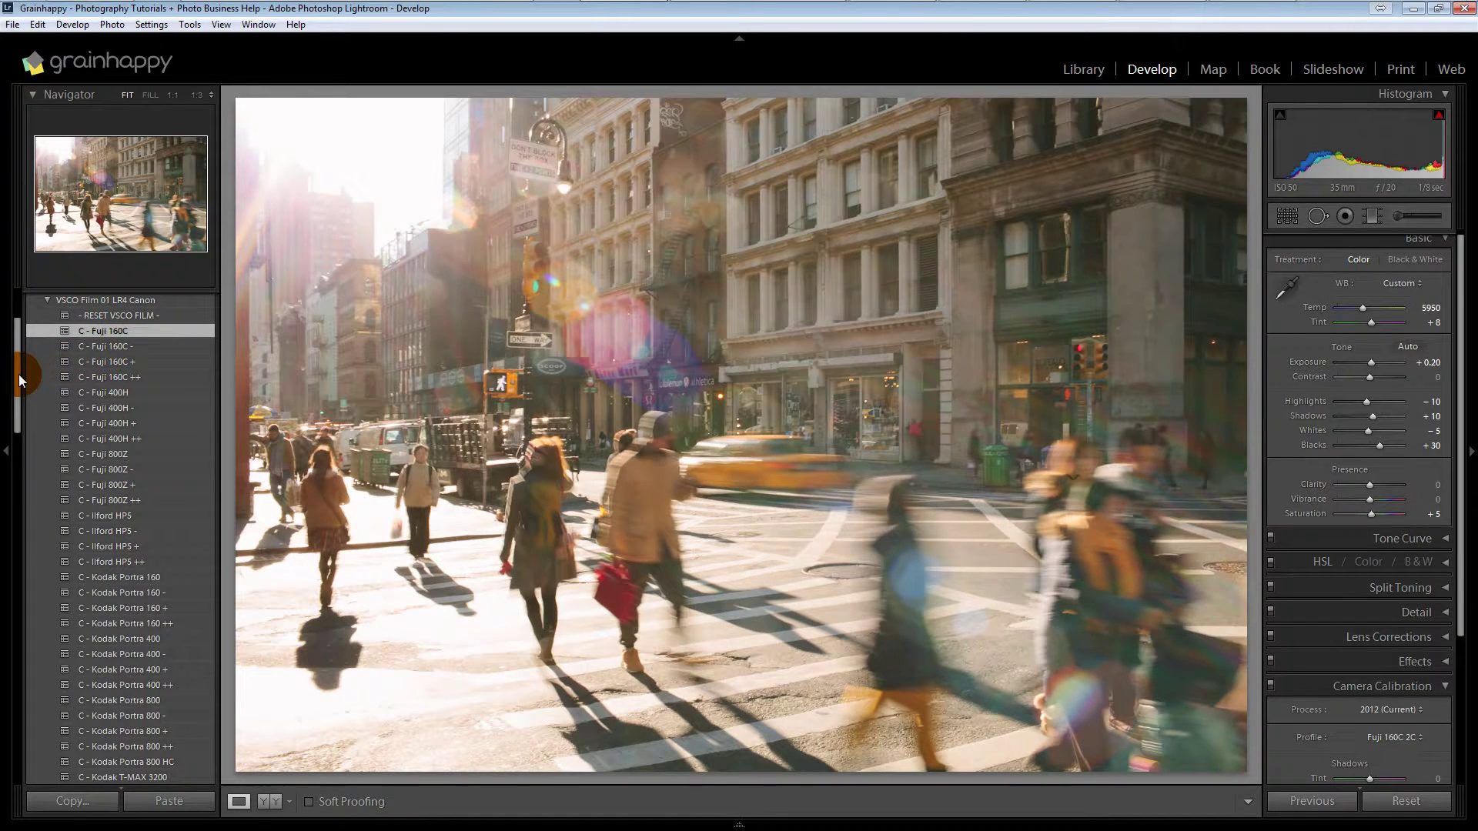
pyautogui.moveTo(19, 374); pyautogui.dragTo(29, 491)
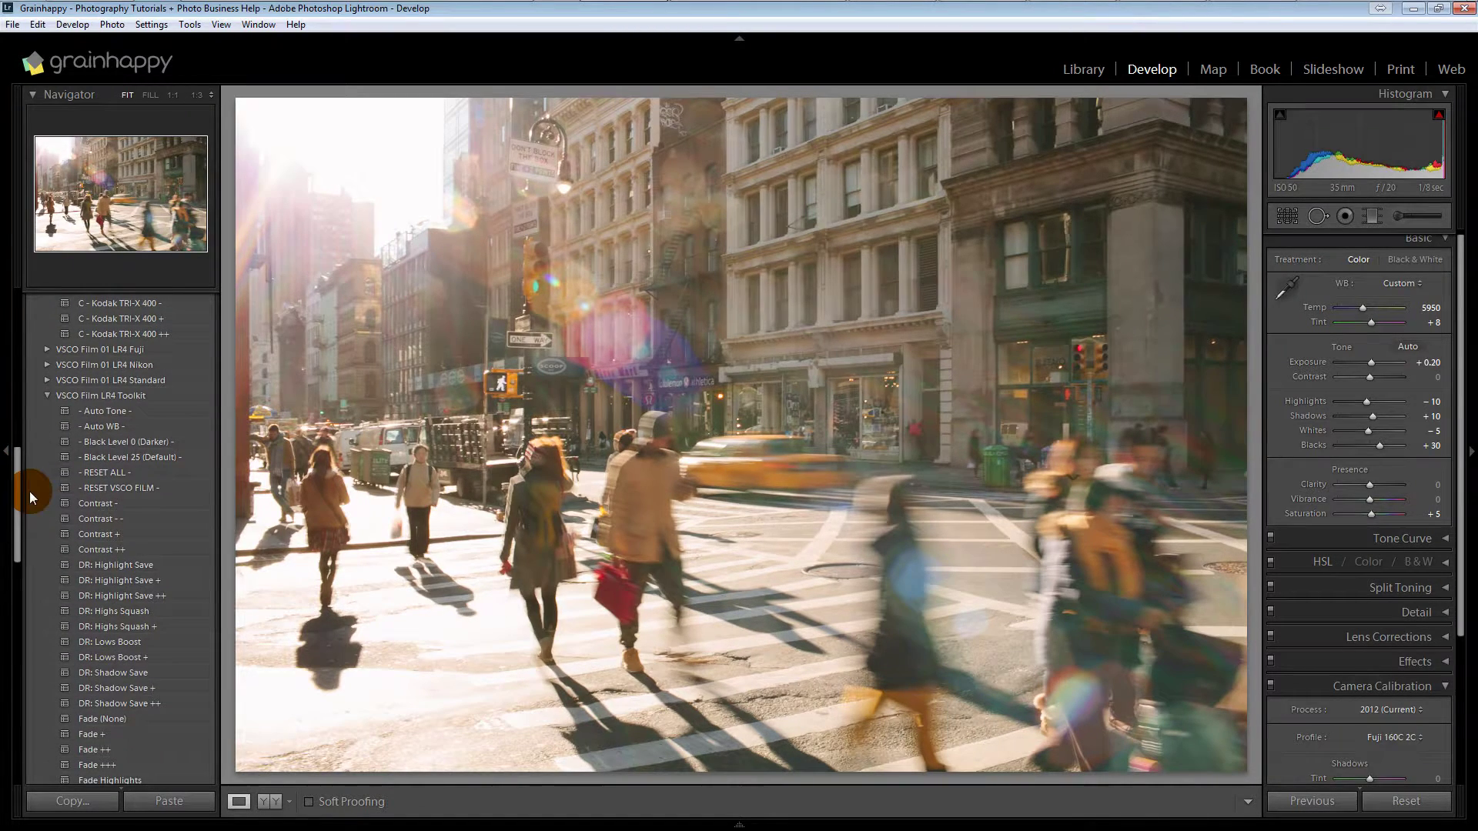
pyautogui.click(100, 395)
# - Apply the toolkit's Auto WB, try Contrast - and Contrast +, and settle on Contrast ++
pyautogui.moveTo(20, 486); pyautogui.dragTo(20, 512)
pyautogui.click(114, 374)
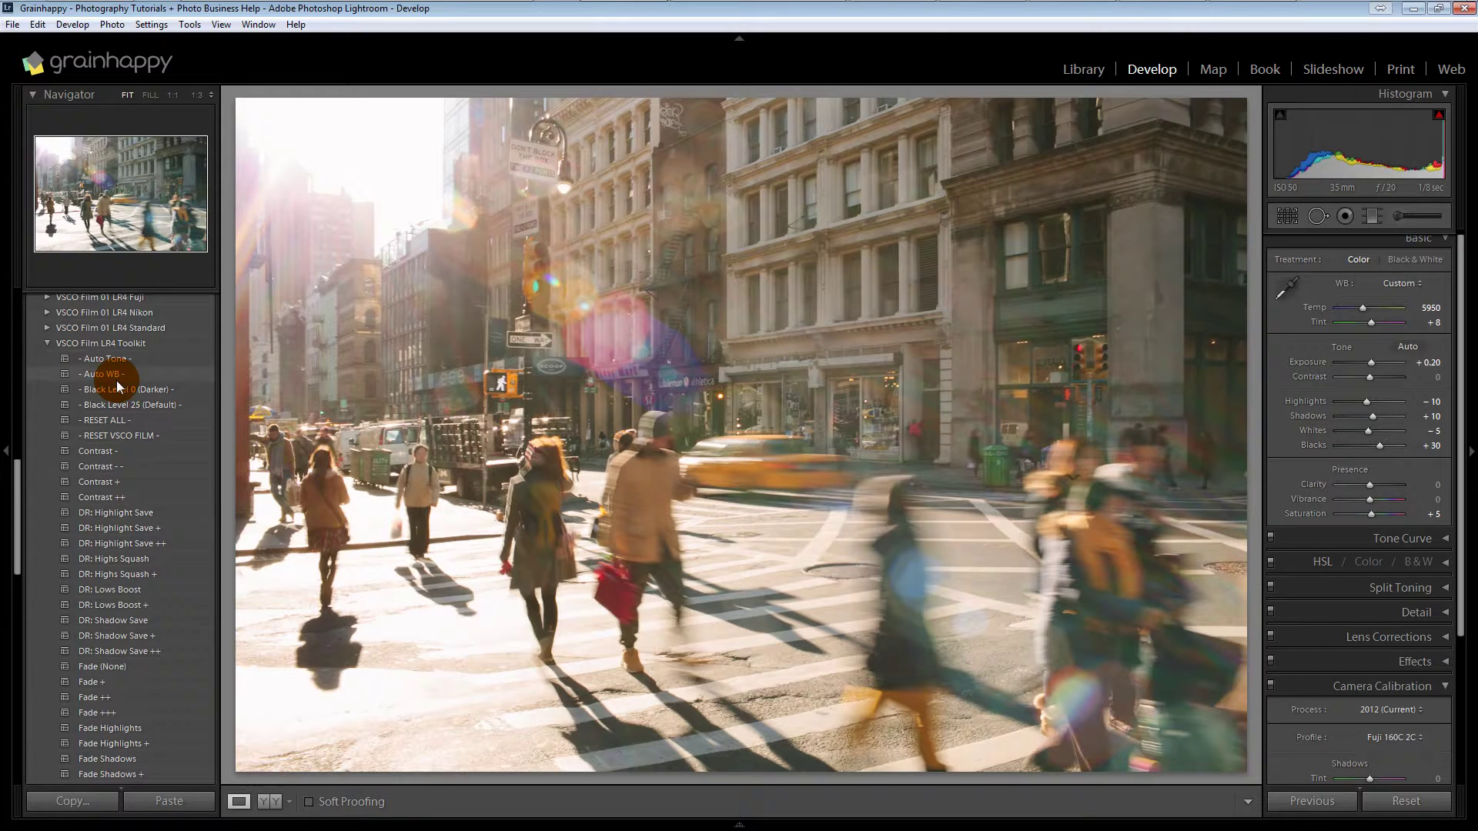
pyautogui.click(95, 452)
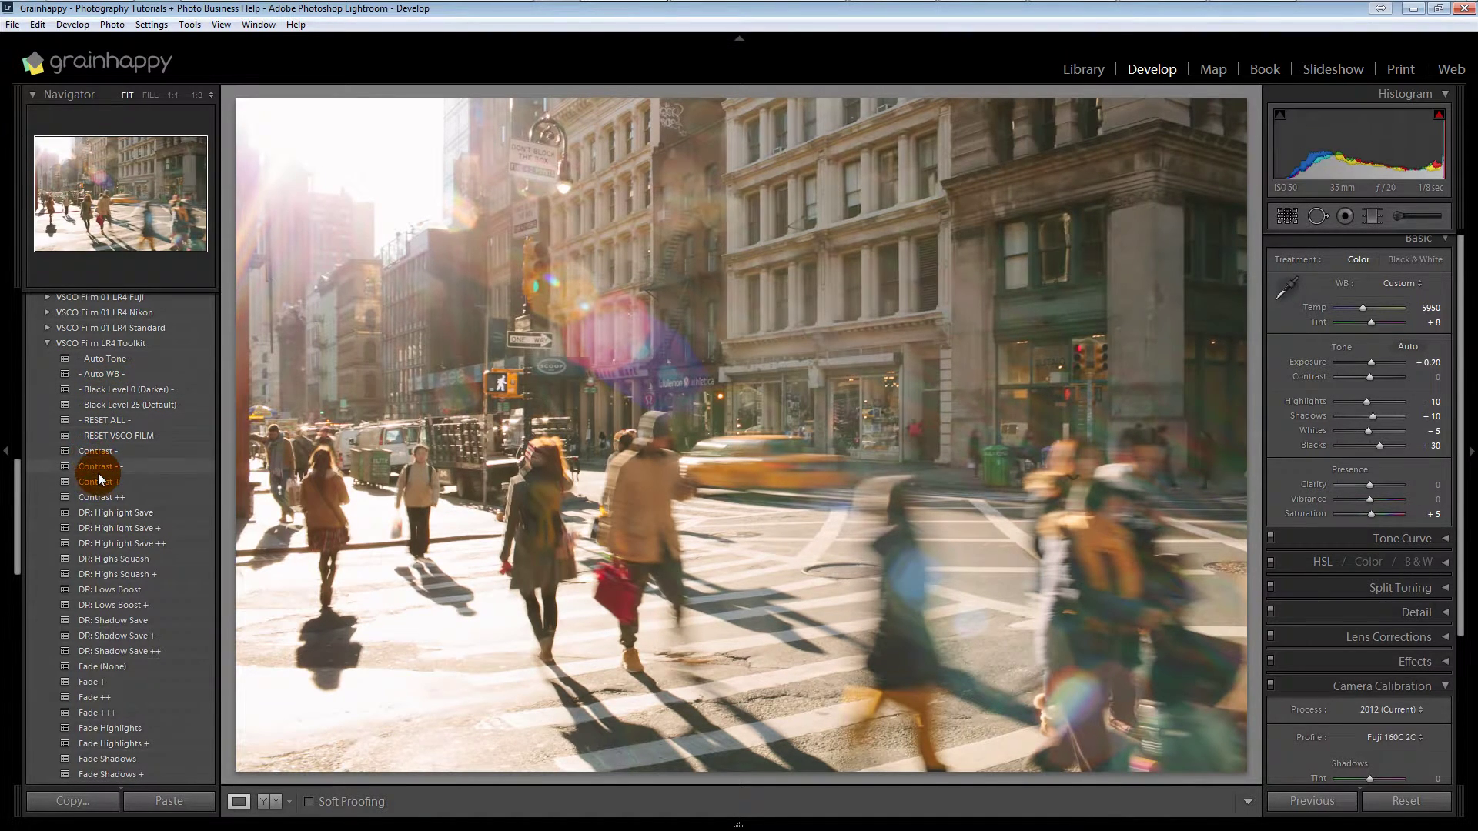
pyautogui.click(99, 481)
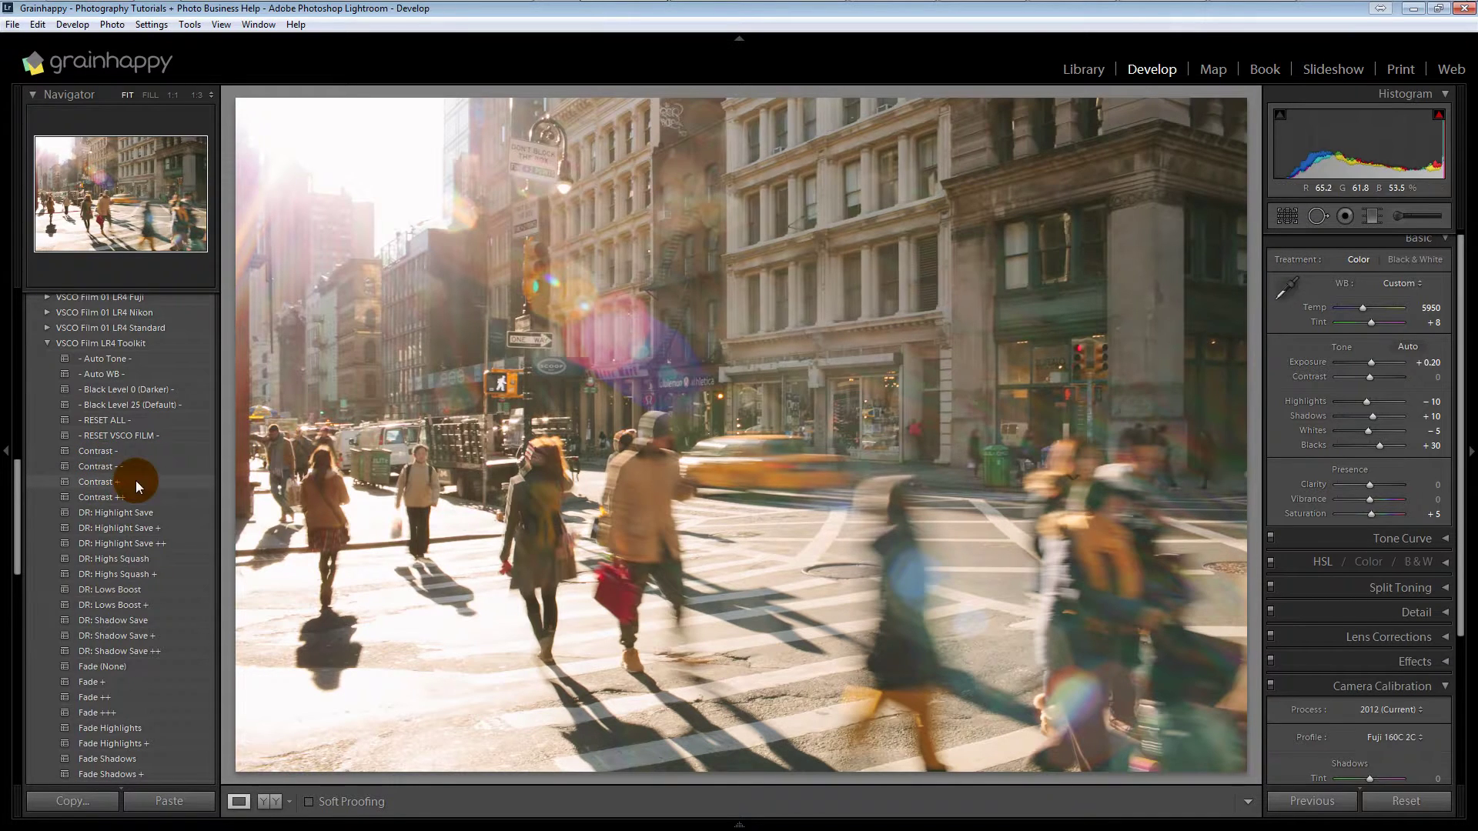
pyautogui.click(123, 497)
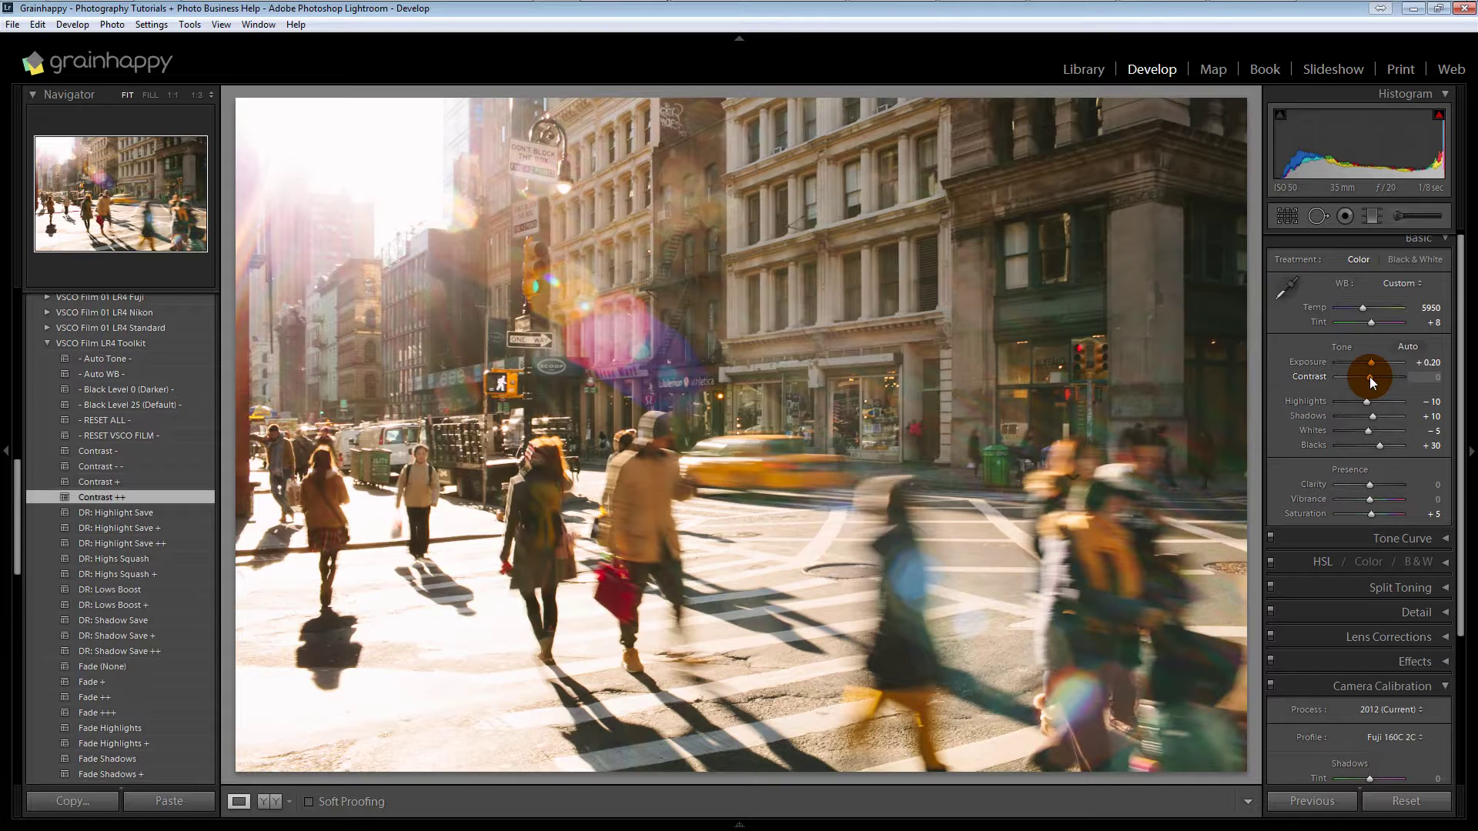
# - Expand Tone Curve and view its Green, Red and Blue channels
pyautogui.click(1443, 538)
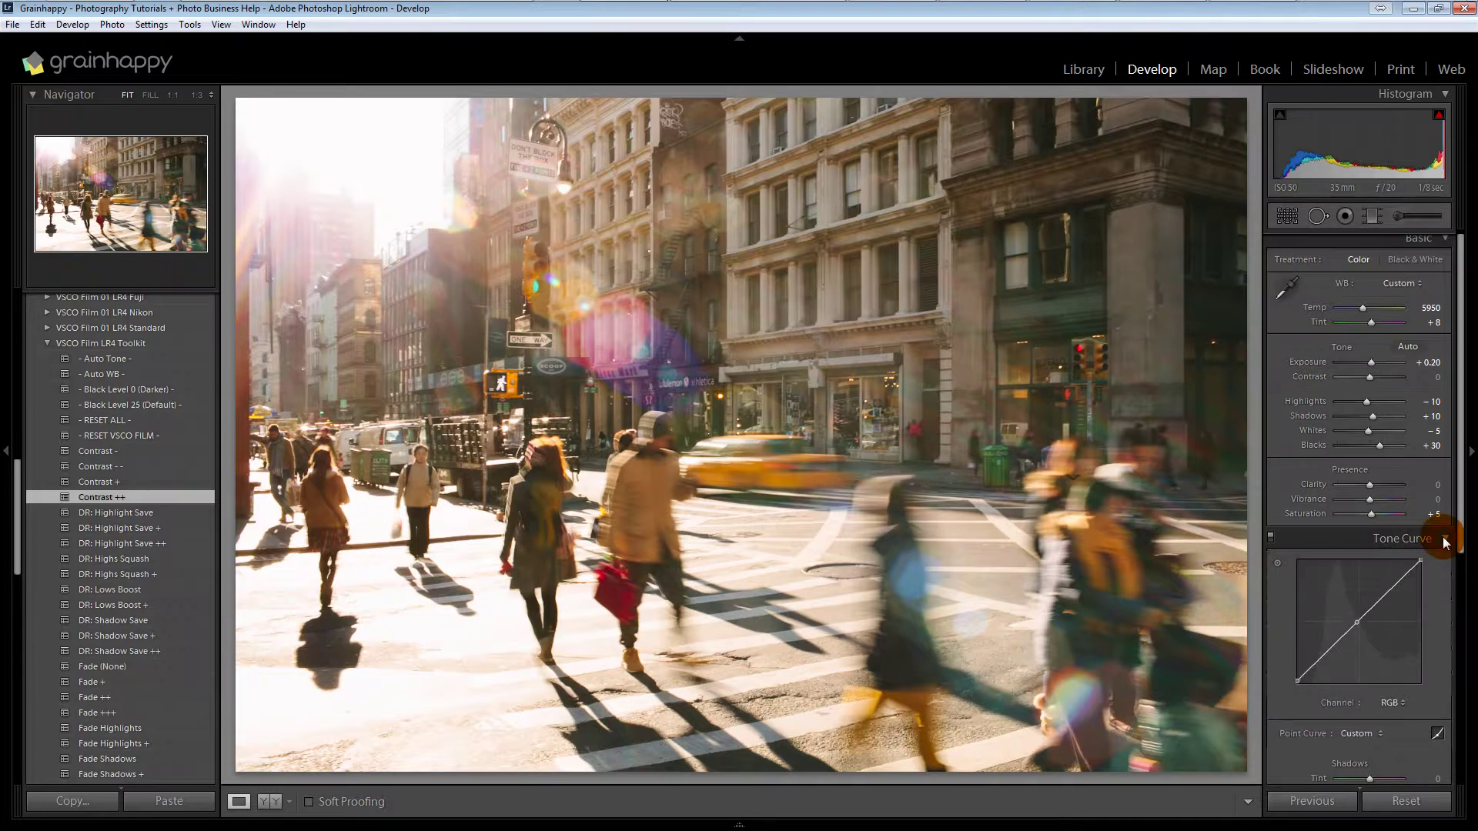
pyautogui.click(1392, 702)
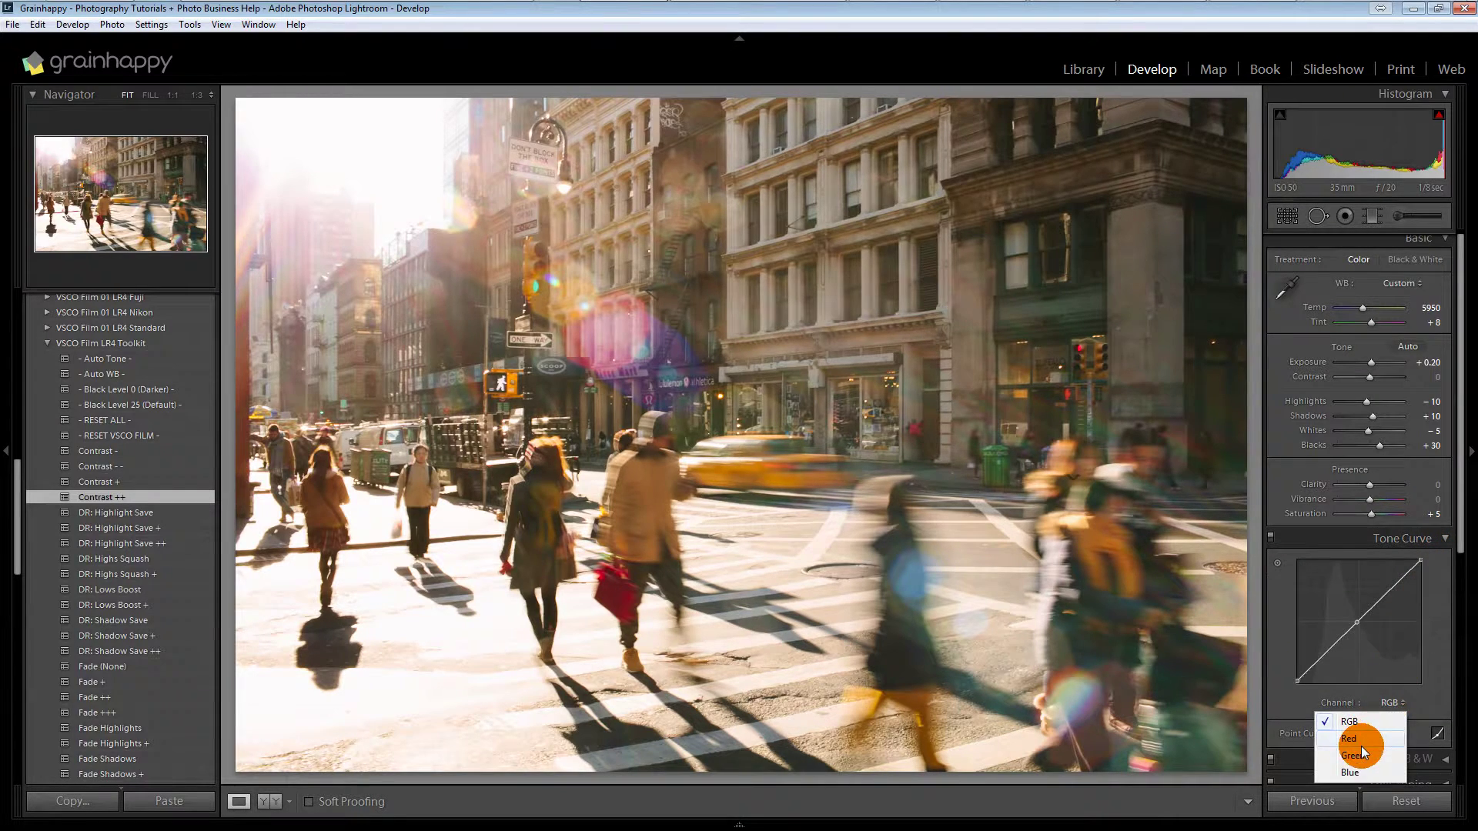
pyautogui.click(1359, 757)
pyautogui.click(1385, 702)
pyautogui.click(1367, 741)
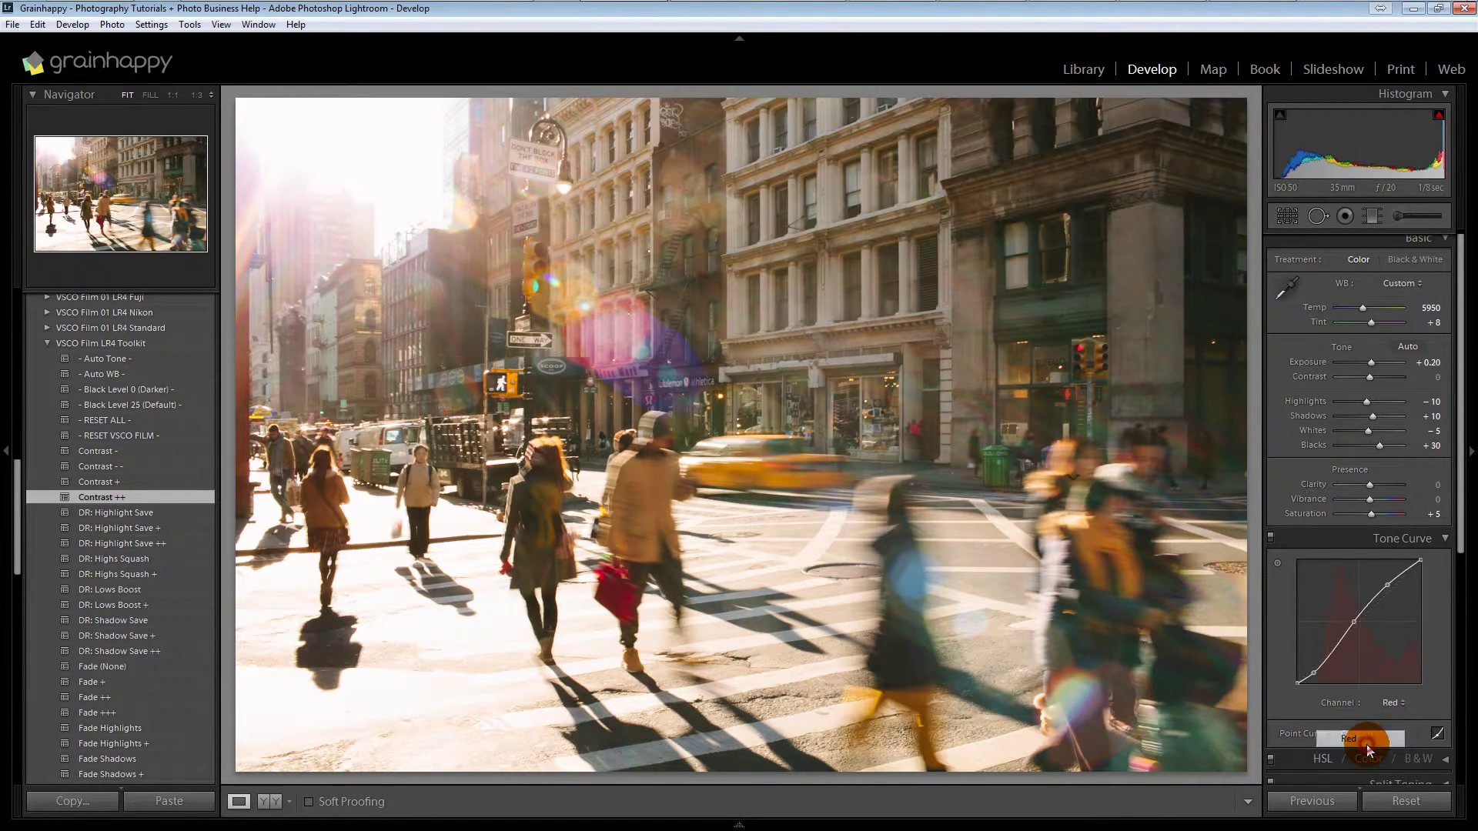
pyautogui.click(1391, 704)
pyautogui.click(1369, 772)
pyautogui.click(1459, 620)
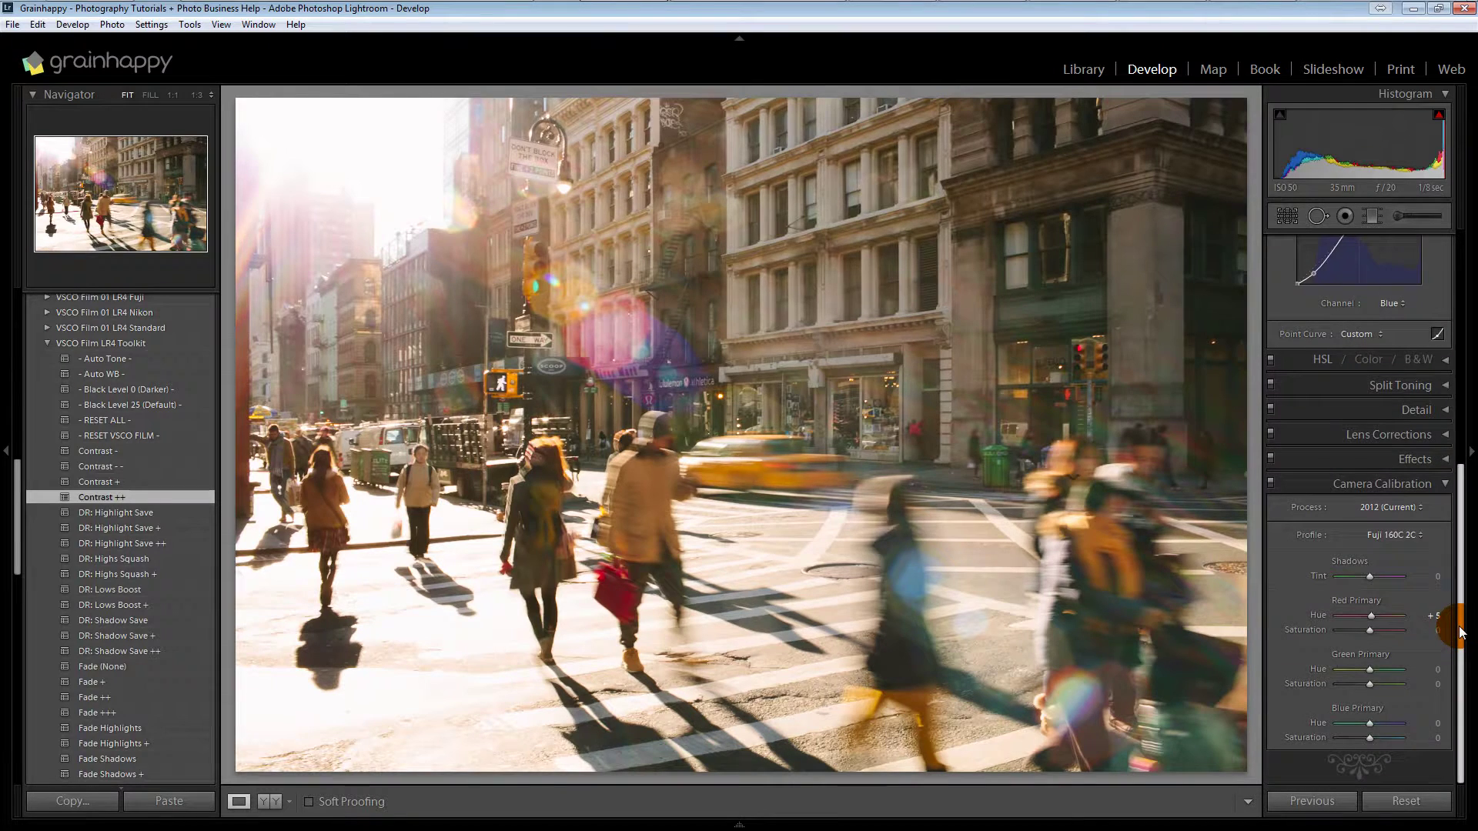
# - Expand Effects, Lens Corrections, Detail, Split Toning and HSL, then scroll to Camera Calibration
pyautogui.click(1442, 458)
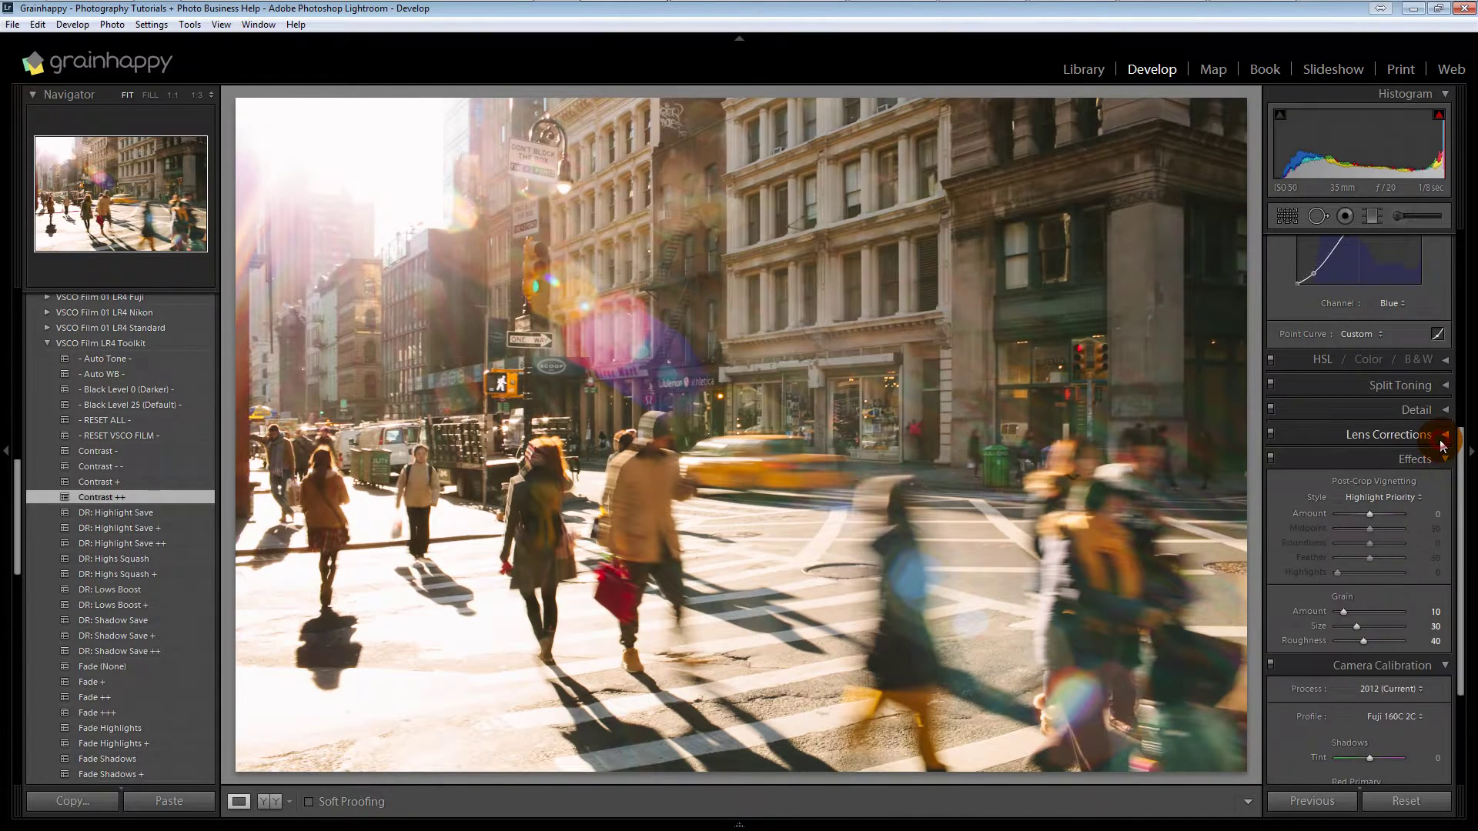
pyautogui.click(1441, 433)
pyautogui.click(1441, 409)
pyautogui.click(1444, 384)
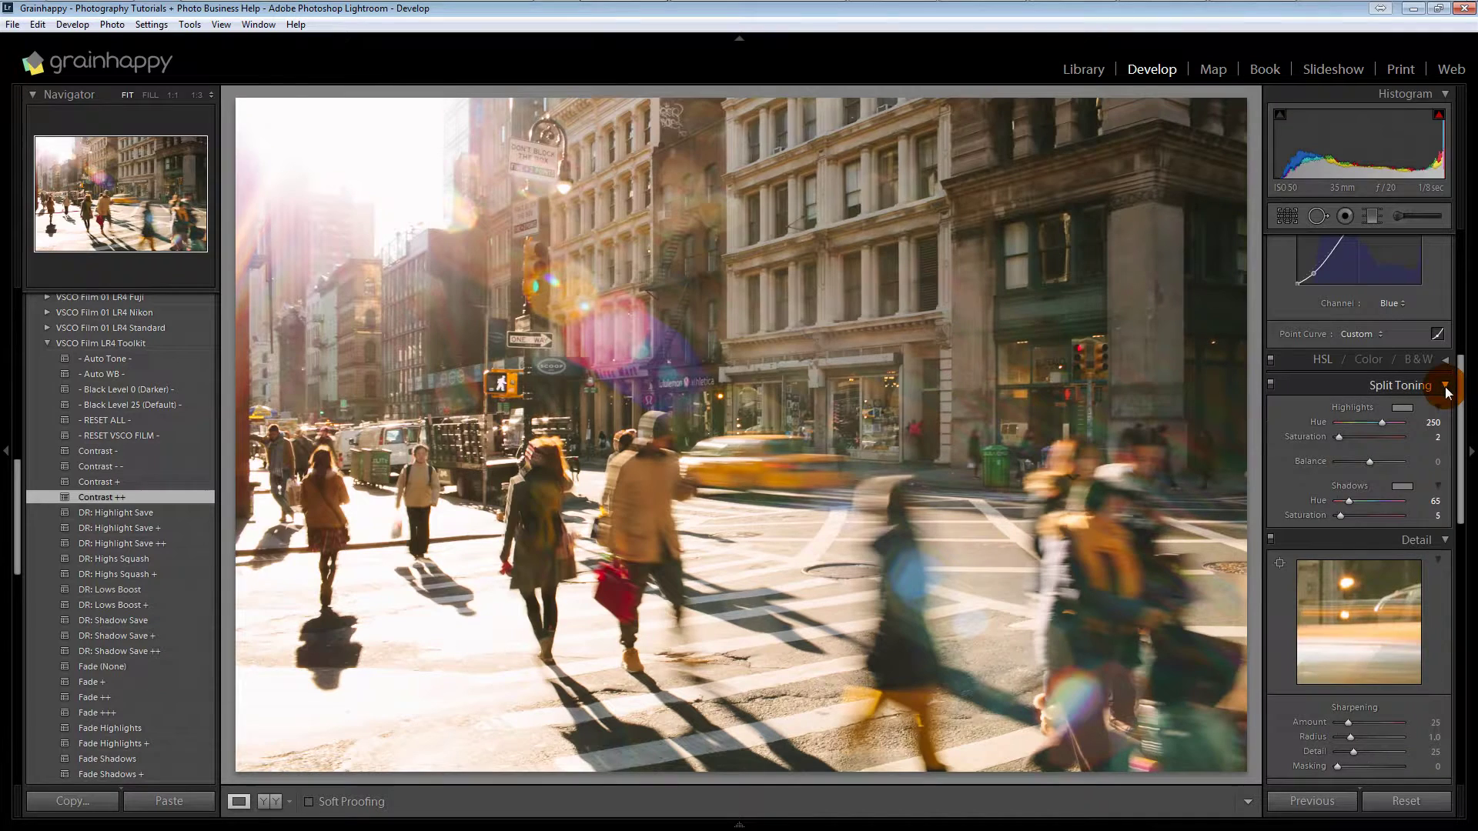
pyautogui.click(1444, 359)
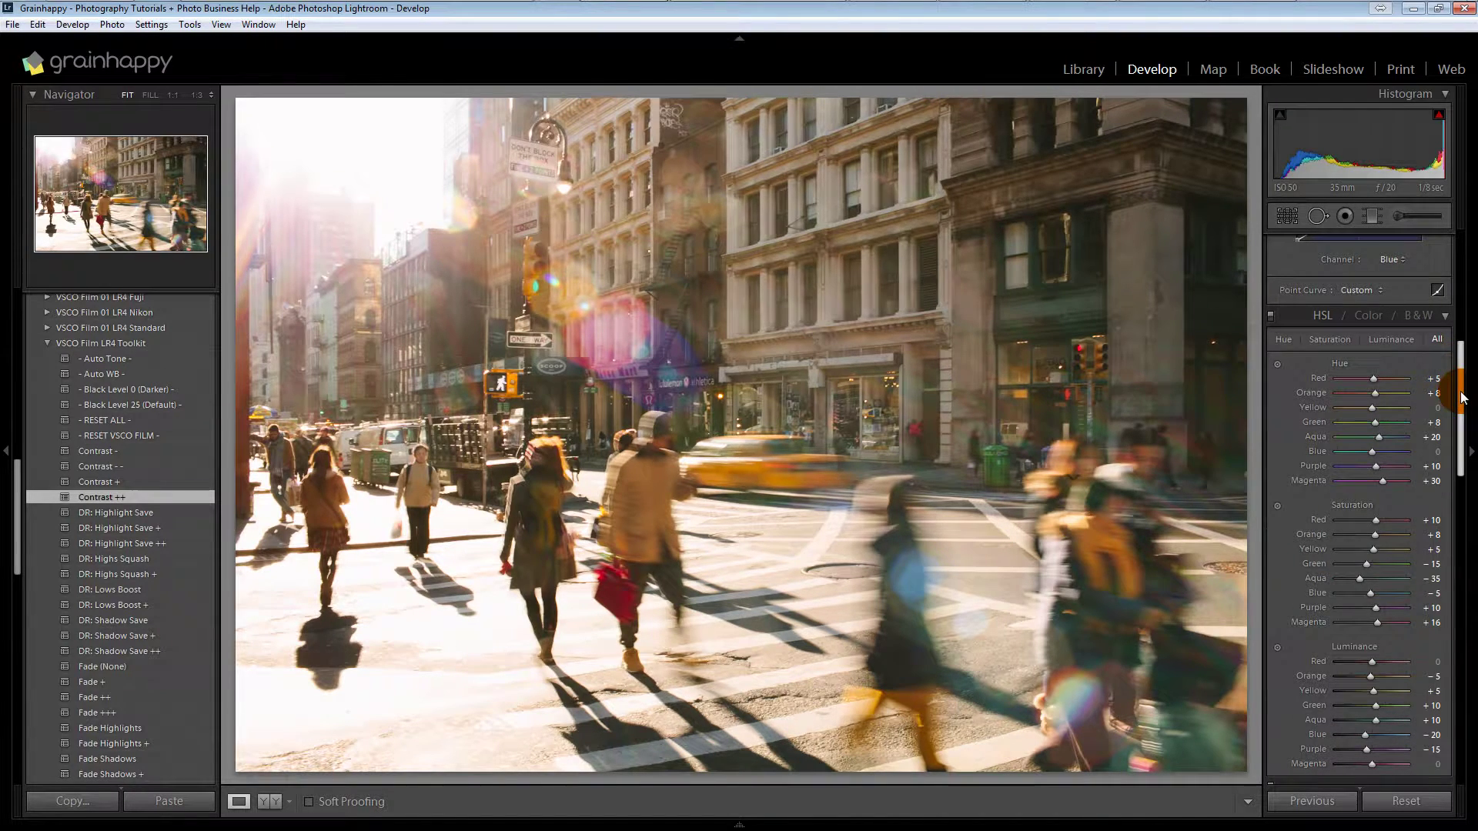
pyautogui.moveTo(1460, 390); pyautogui.dragTo(1454, 283)
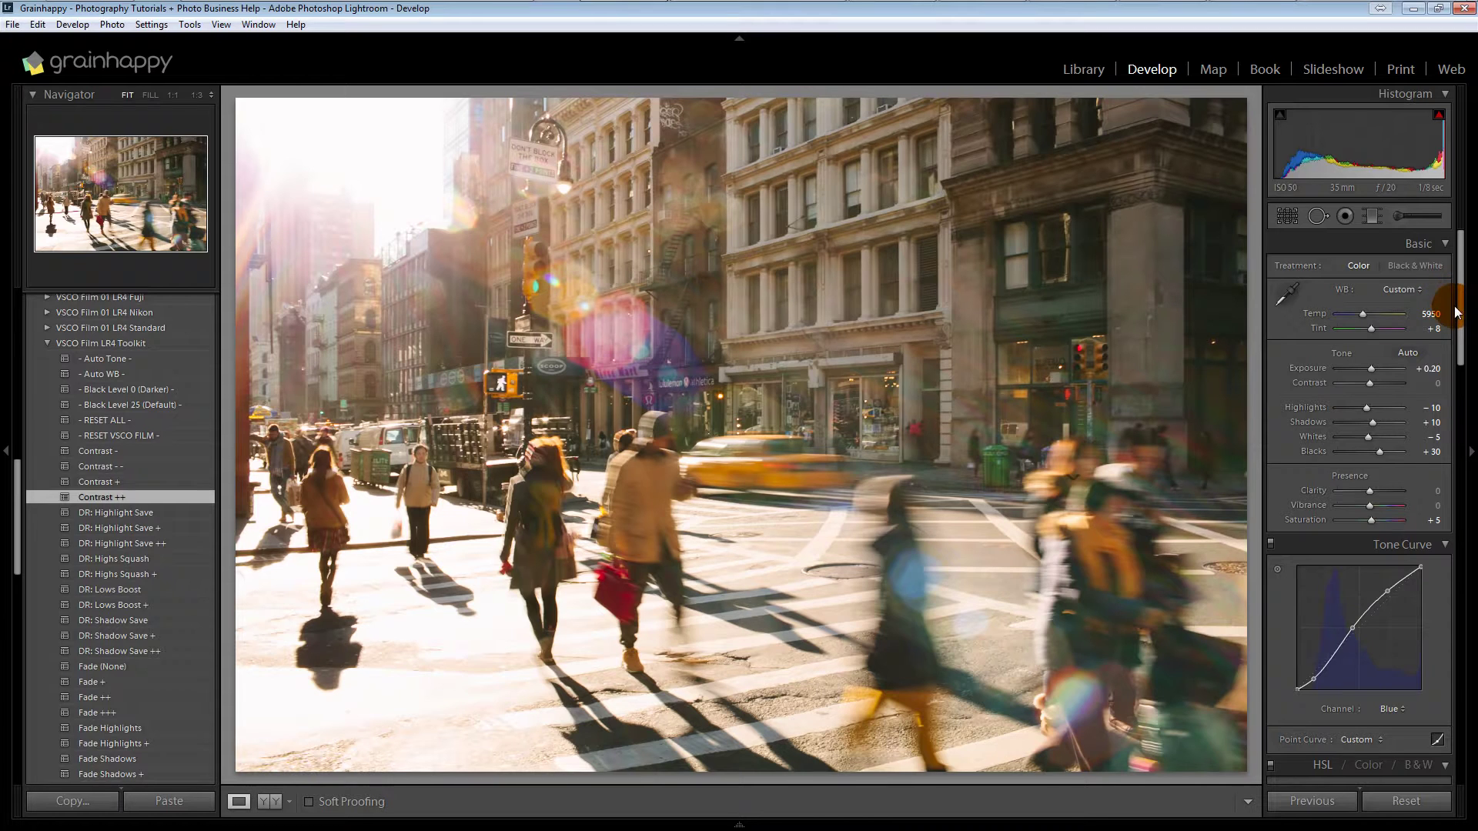
pyautogui.moveTo(1462, 305); pyautogui.dragTo(1465, 723)
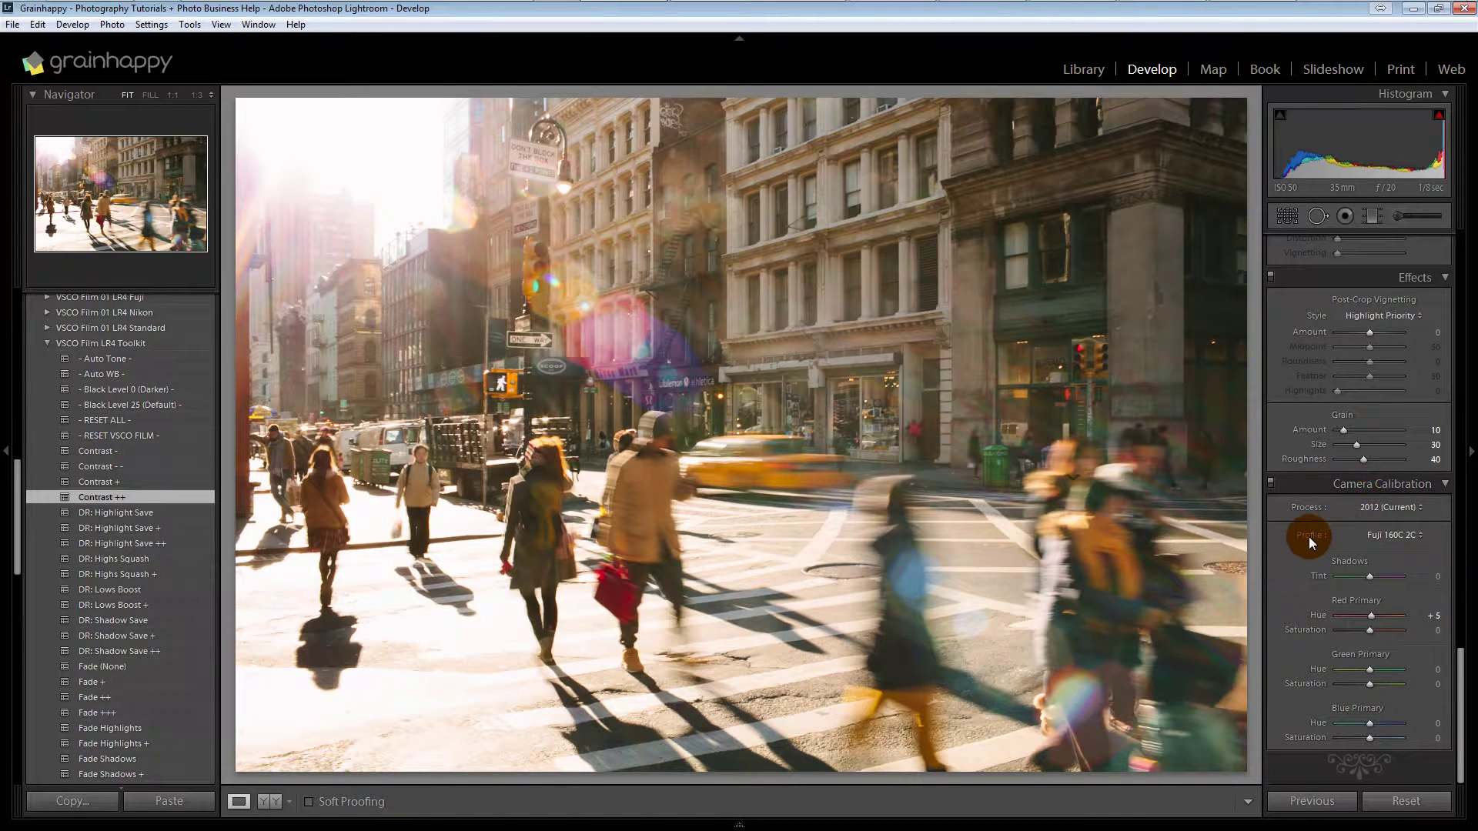
# - Try the Fuji 400H 2C, Fuji 800Z 2C and Ilford HP5 2C calibration profiles
pyautogui.click(1407, 537)
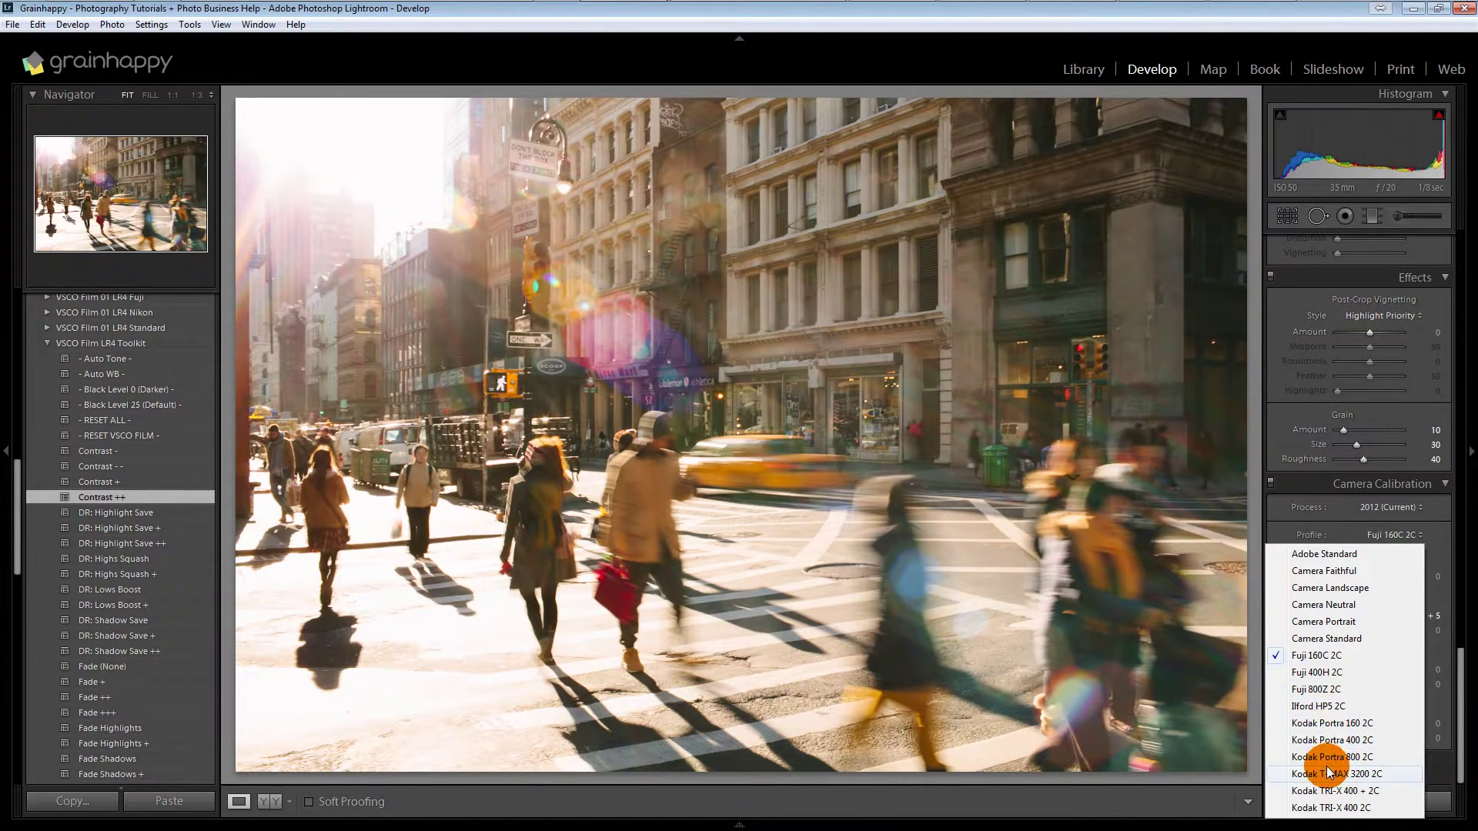
pyautogui.click(1326, 673)
pyautogui.click(1408, 531)
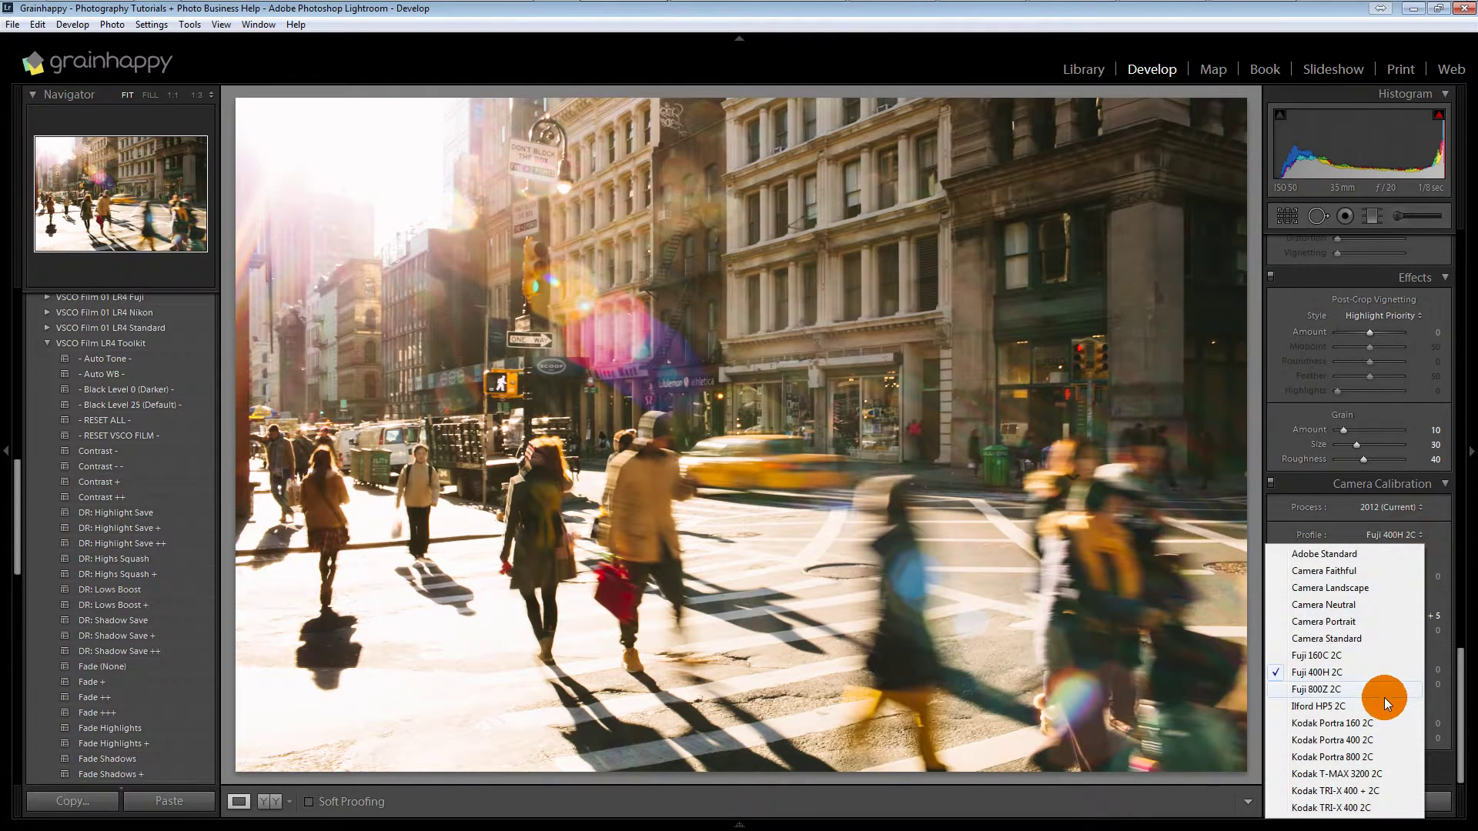
pyautogui.click(1384, 696)
pyautogui.click(1395, 532)
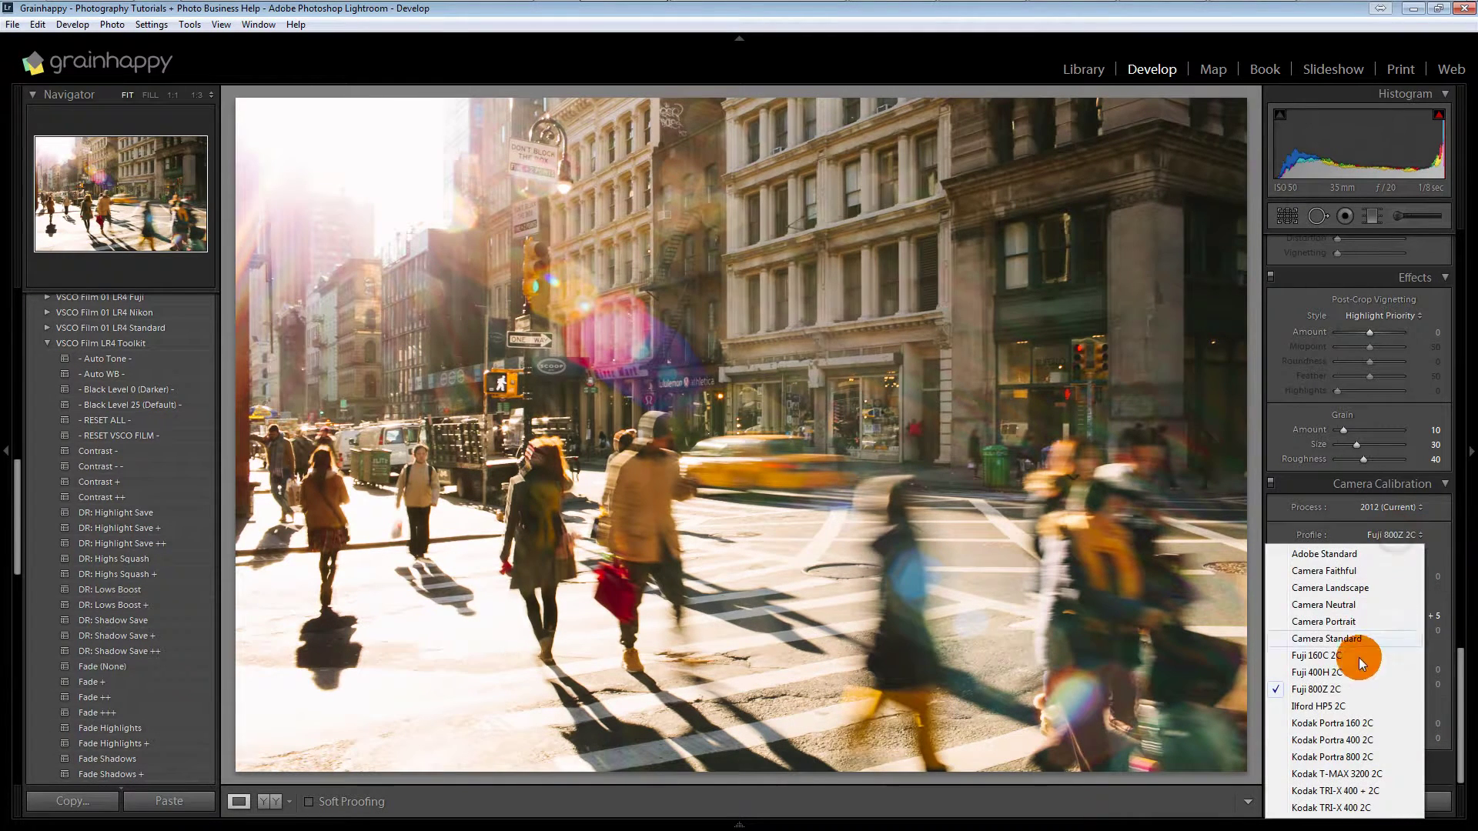
pyautogui.click(1347, 704)
# - Try Kodak Portra 160 2C, settle on Kodak Portra 400 2C, and review grain 10/30/40
pyautogui.click(1385, 533)
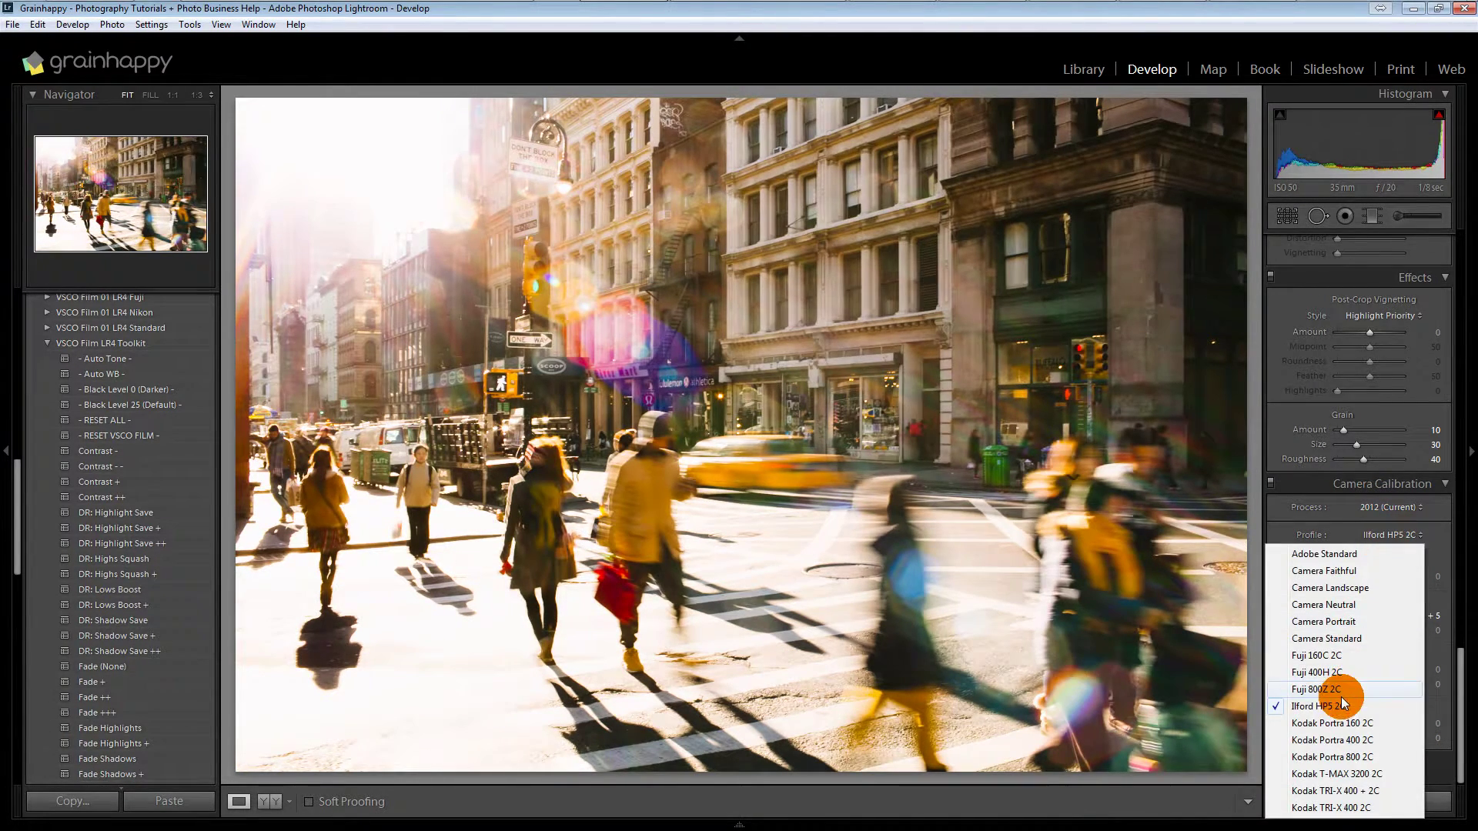
pyautogui.click(1341, 722)
pyautogui.click(1383, 538)
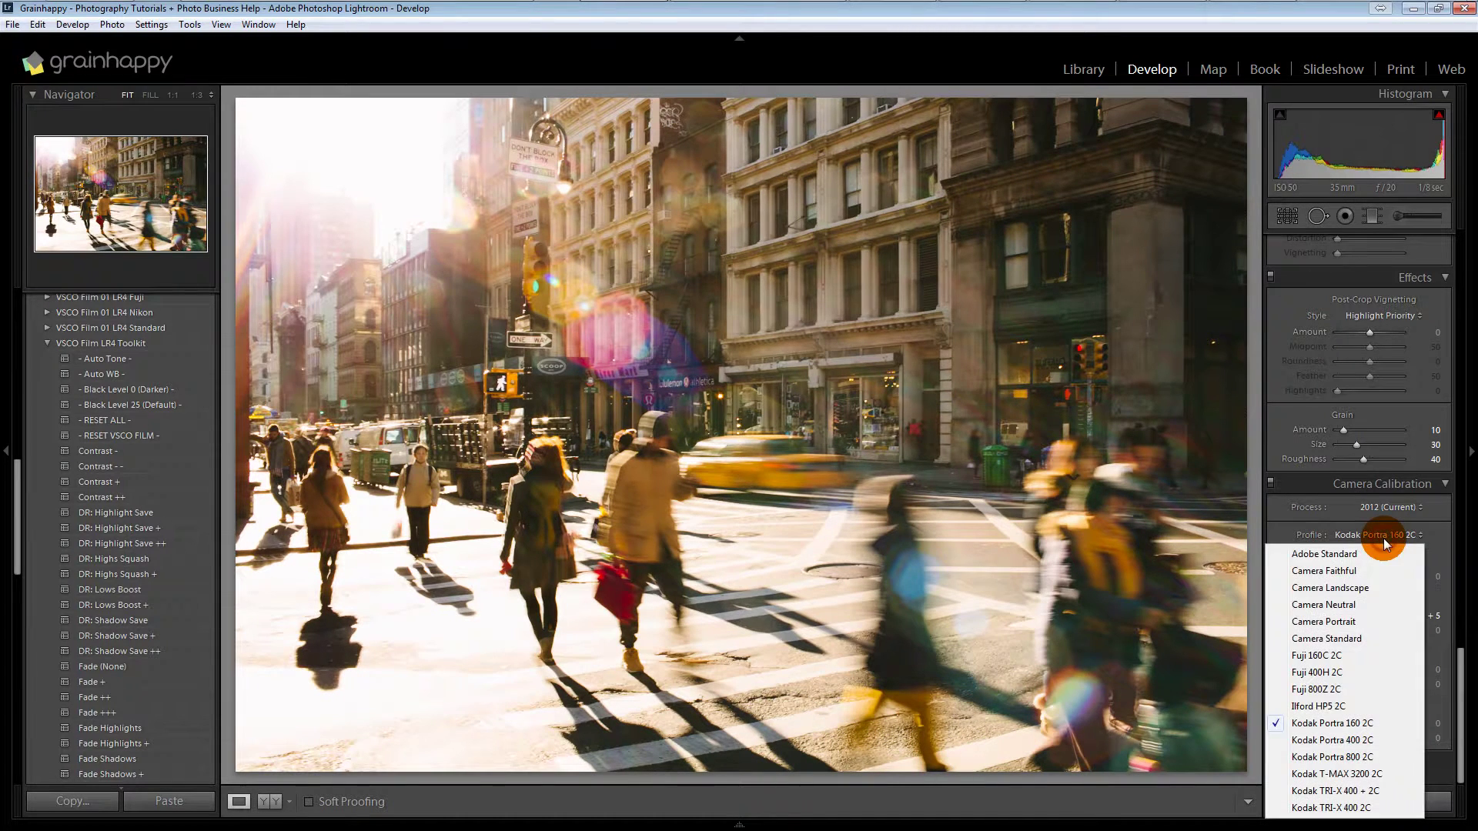
pyautogui.click(1332, 740)
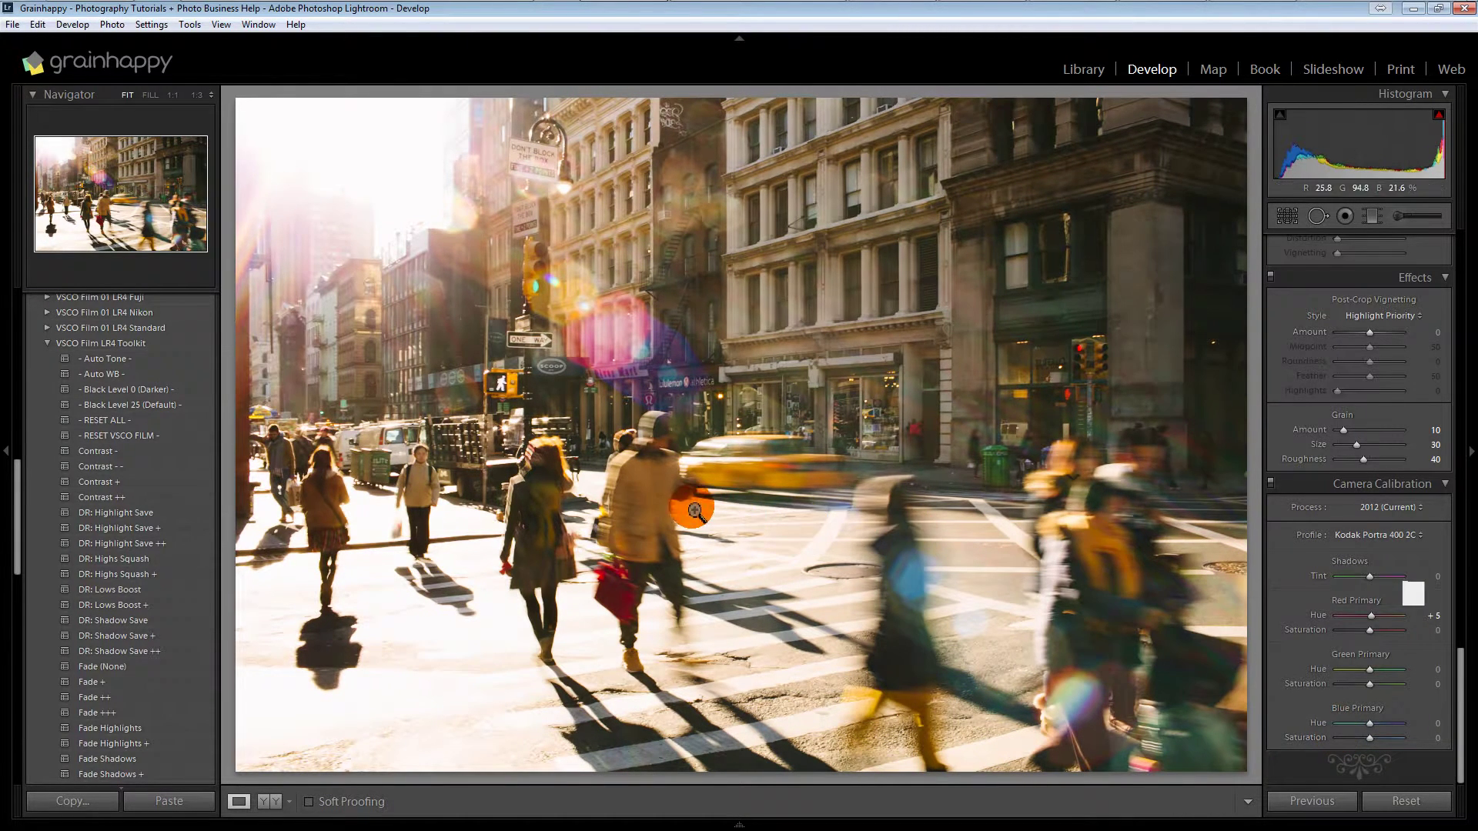
pyautogui.moveTo(1457, 670); pyautogui.dragTo(1436, 240)
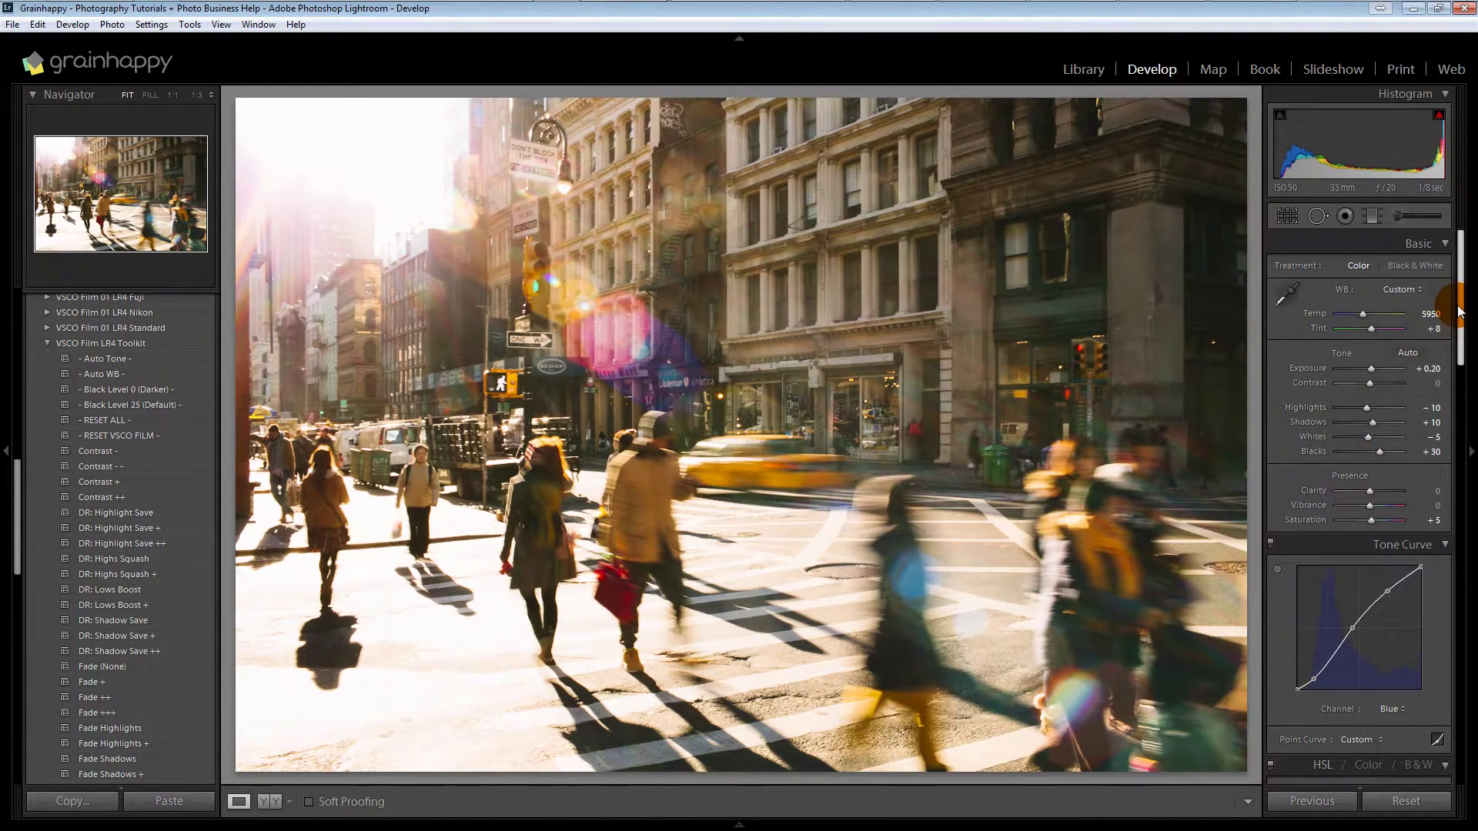
pyautogui.moveTo(1460, 311); pyautogui.dragTo(1461, 712)
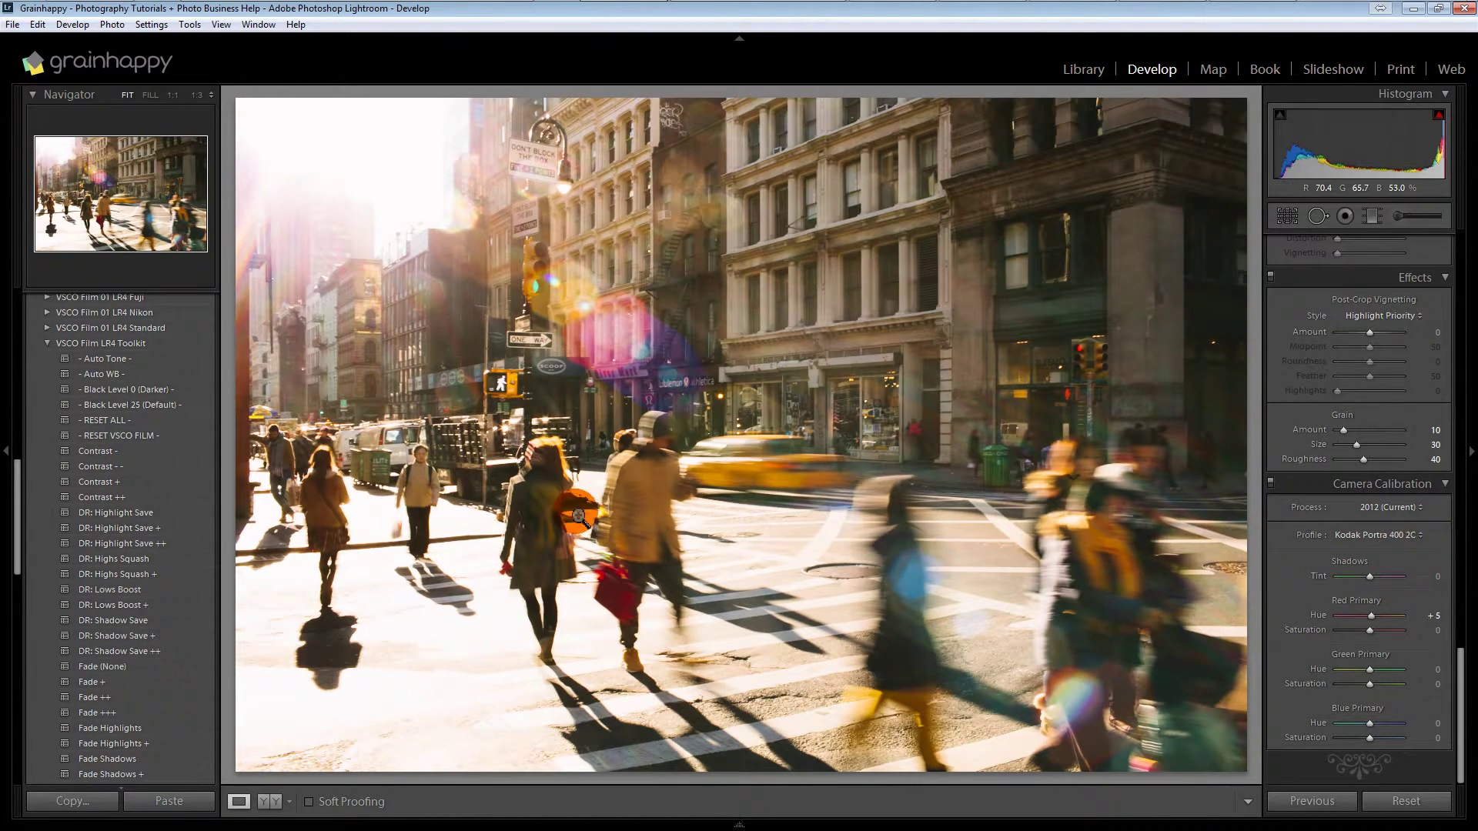
# - Reset the VSCO film settings, then apply C - Kodak Portra 160 (grain 20/30/30)
pyautogui.moveTo(18, 533); pyautogui.dragTo(19, 528)
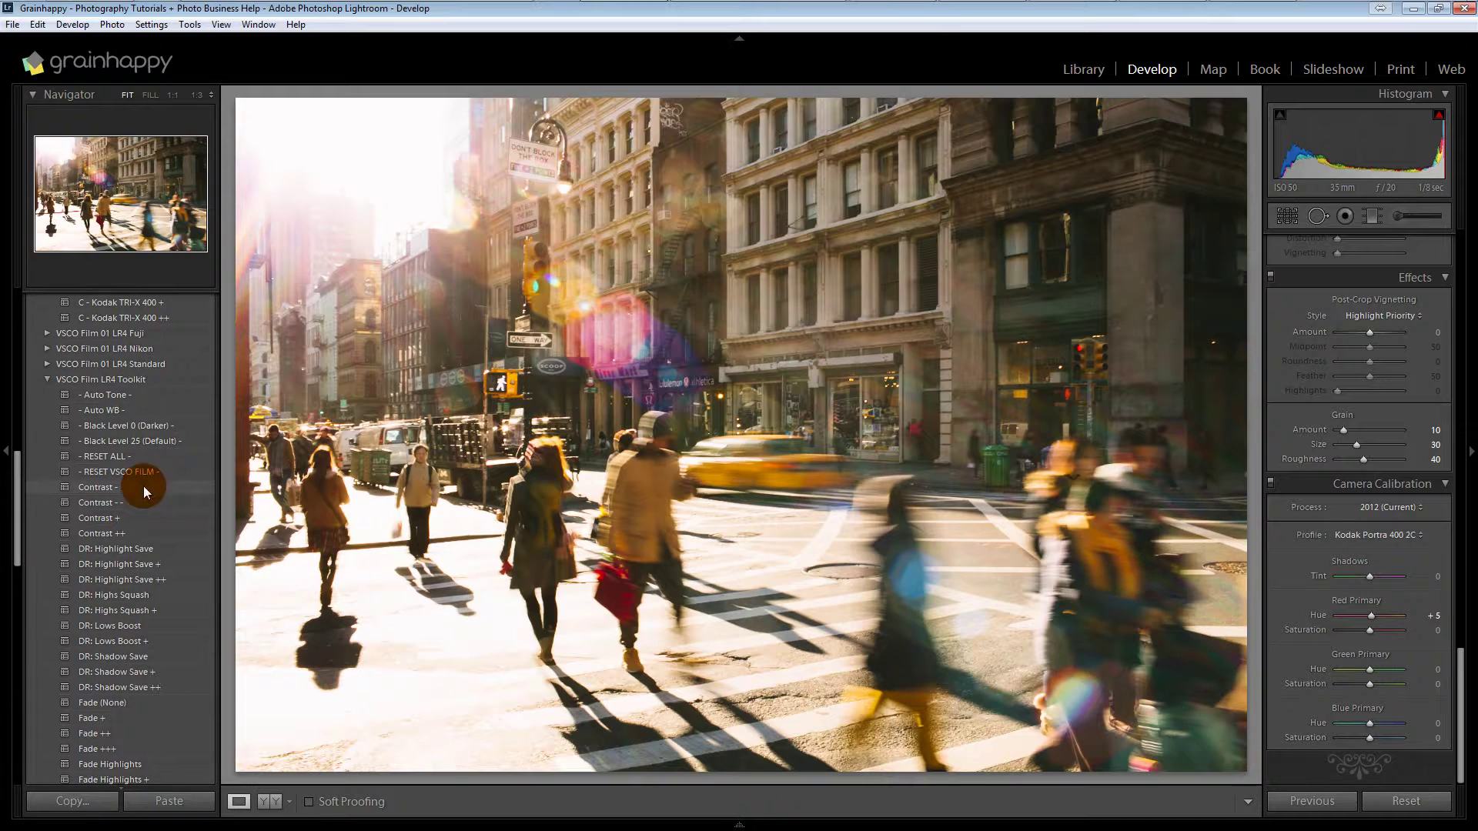
pyautogui.click(99, 471)
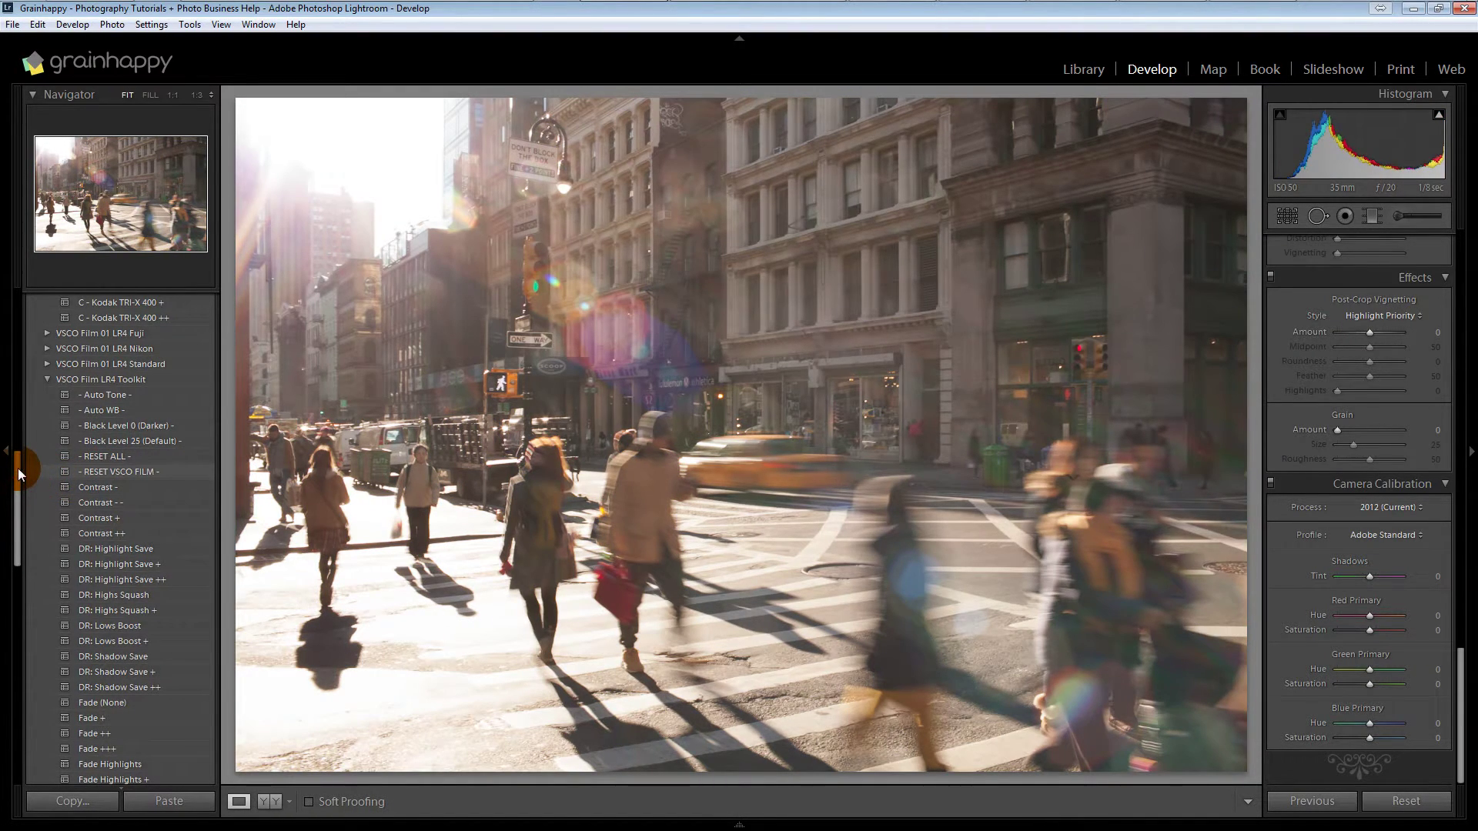
pyautogui.scroll(10, 17, 468)
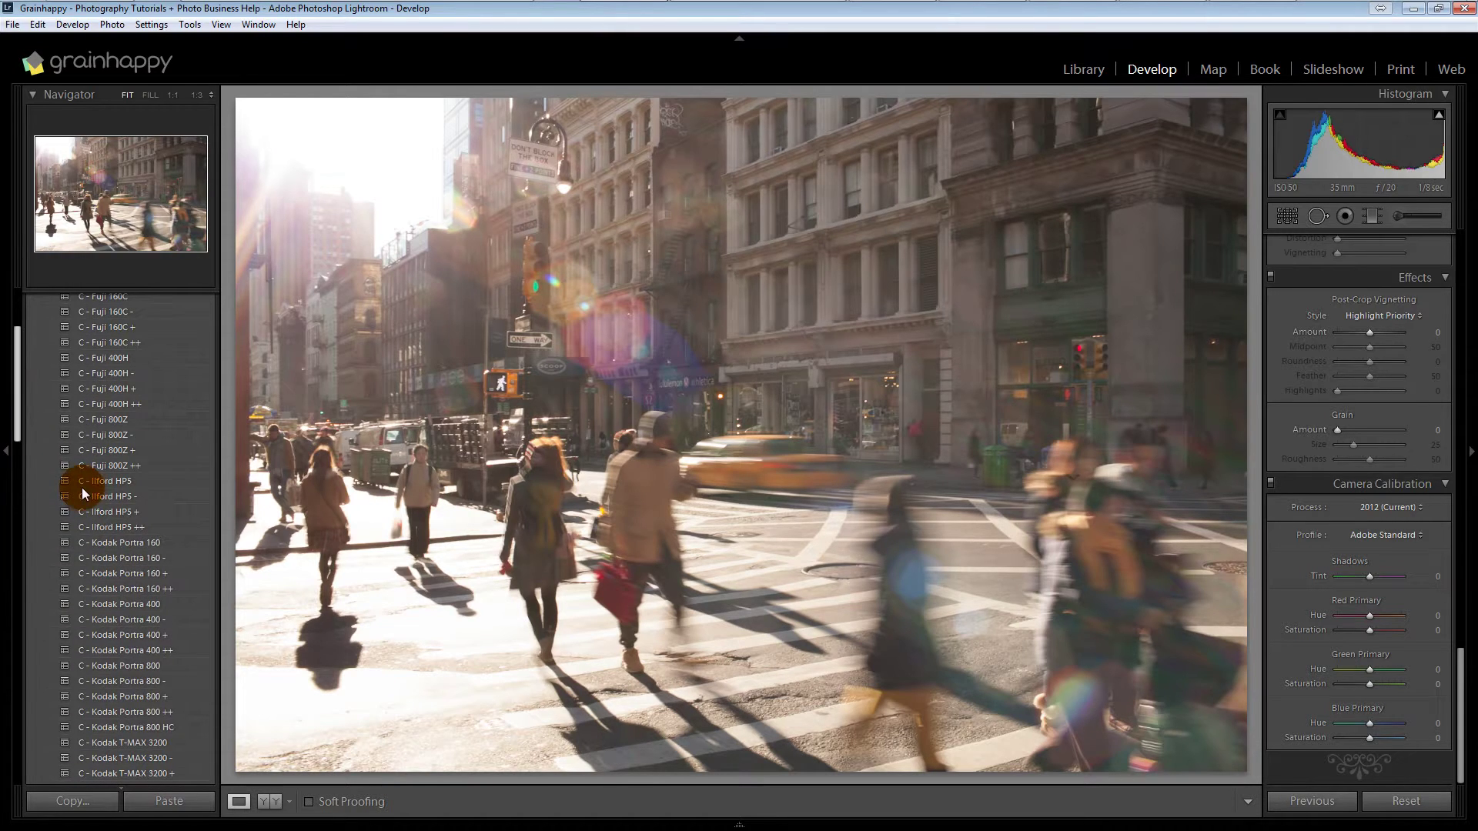
pyautogui.click(108, 541)
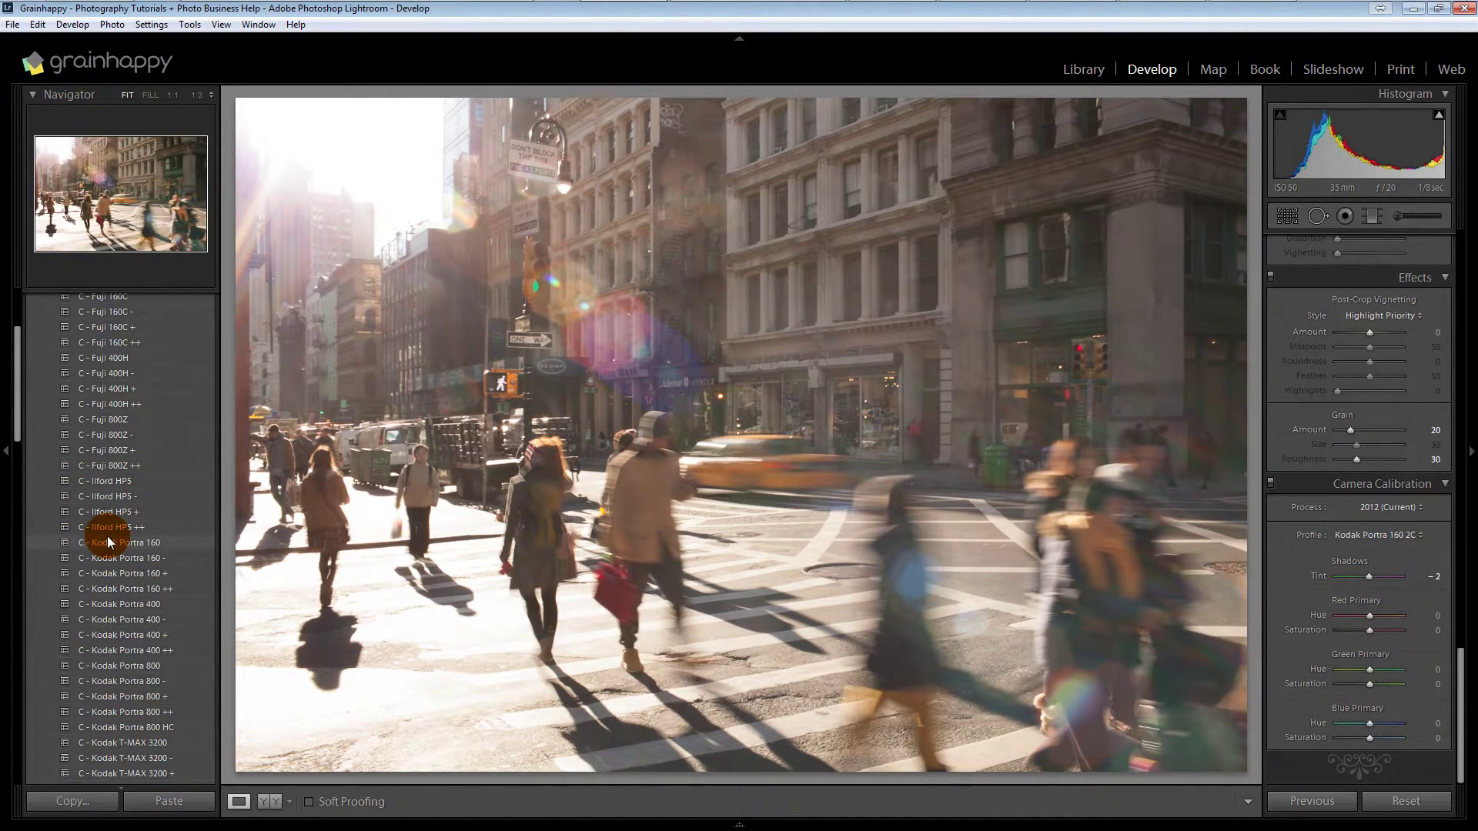
pyautogui.moveTo(17, 408); pyautogui.dragTo(14, 546)
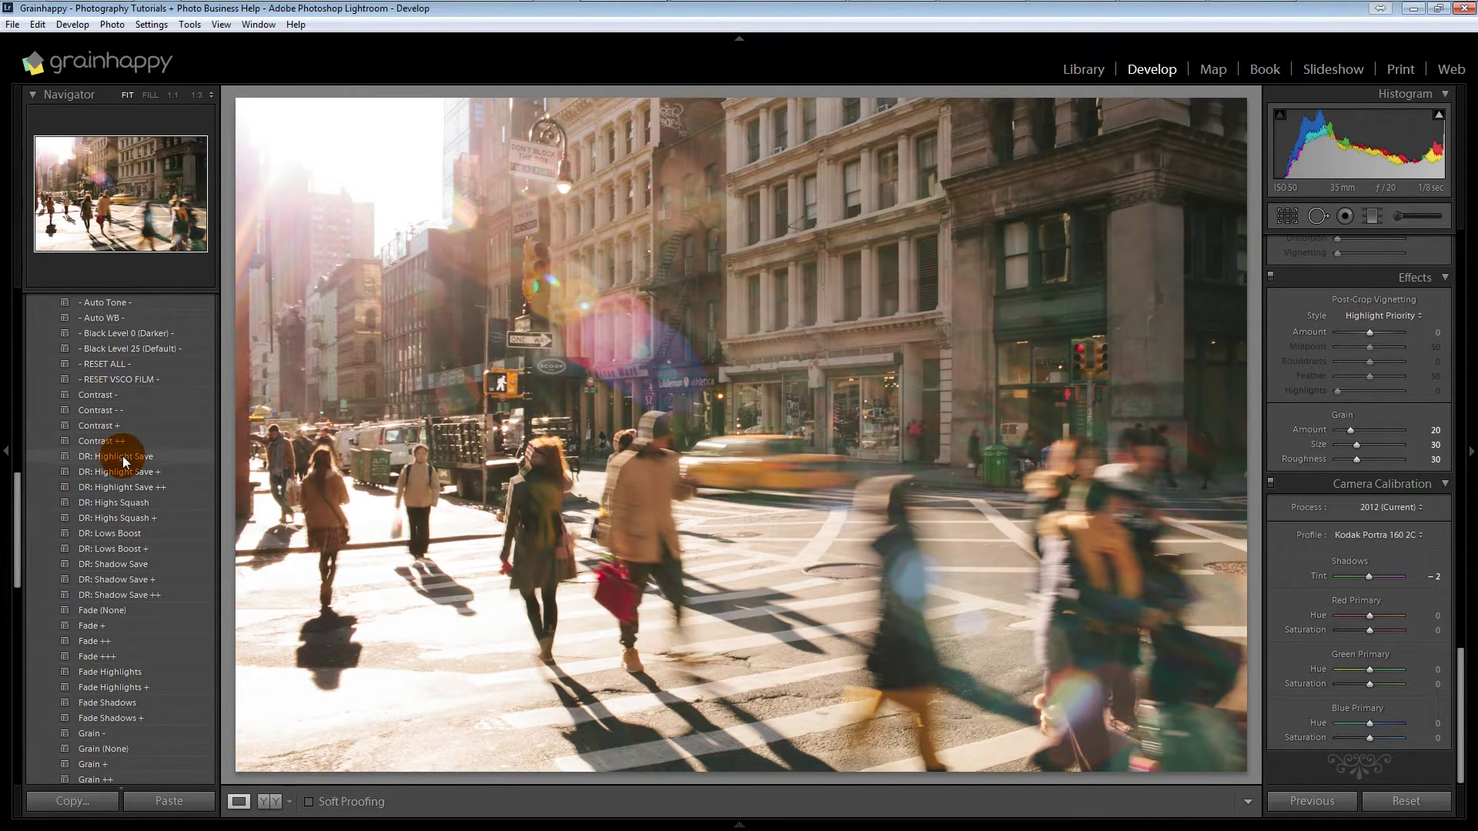
pyautogui.moveTo(24, 495); pyautogui.dragTo(15, 563)
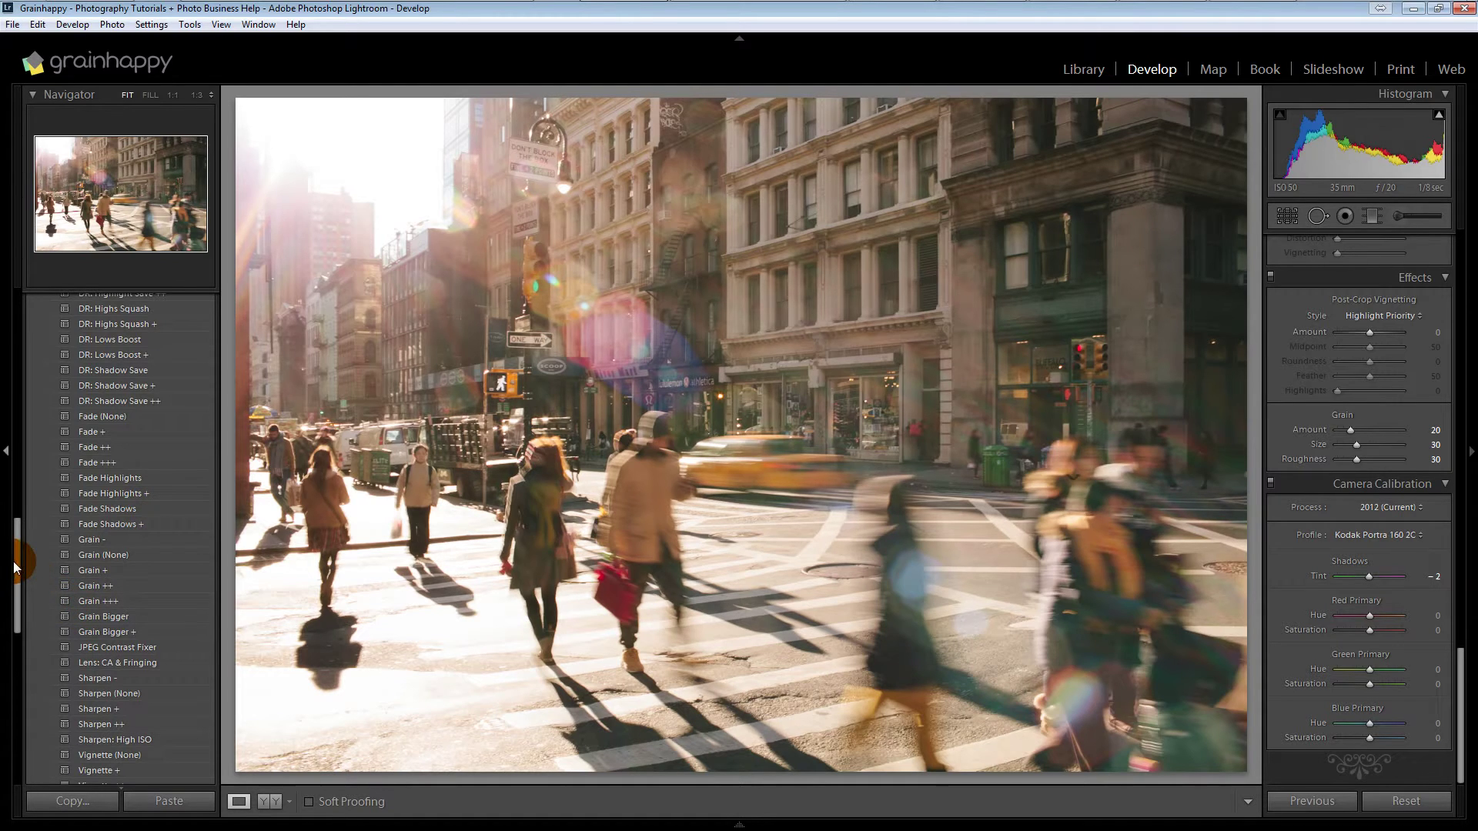
pyautogui.moveTo(14, 566); pyautogui.dragTo(13, 581)
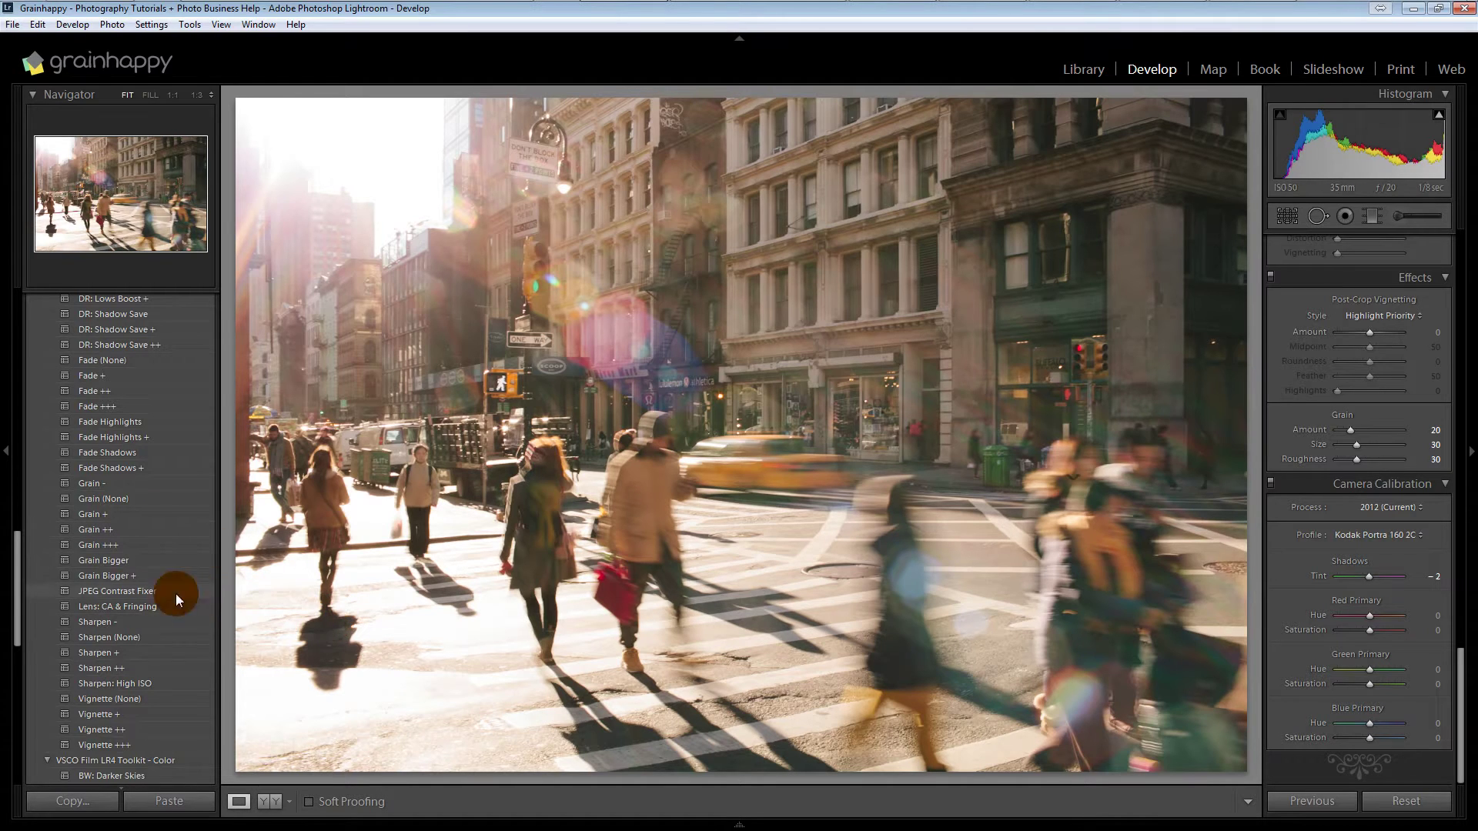
pyautogui.moveTo(10, 585); pyautogui.dragTo(18, 677)
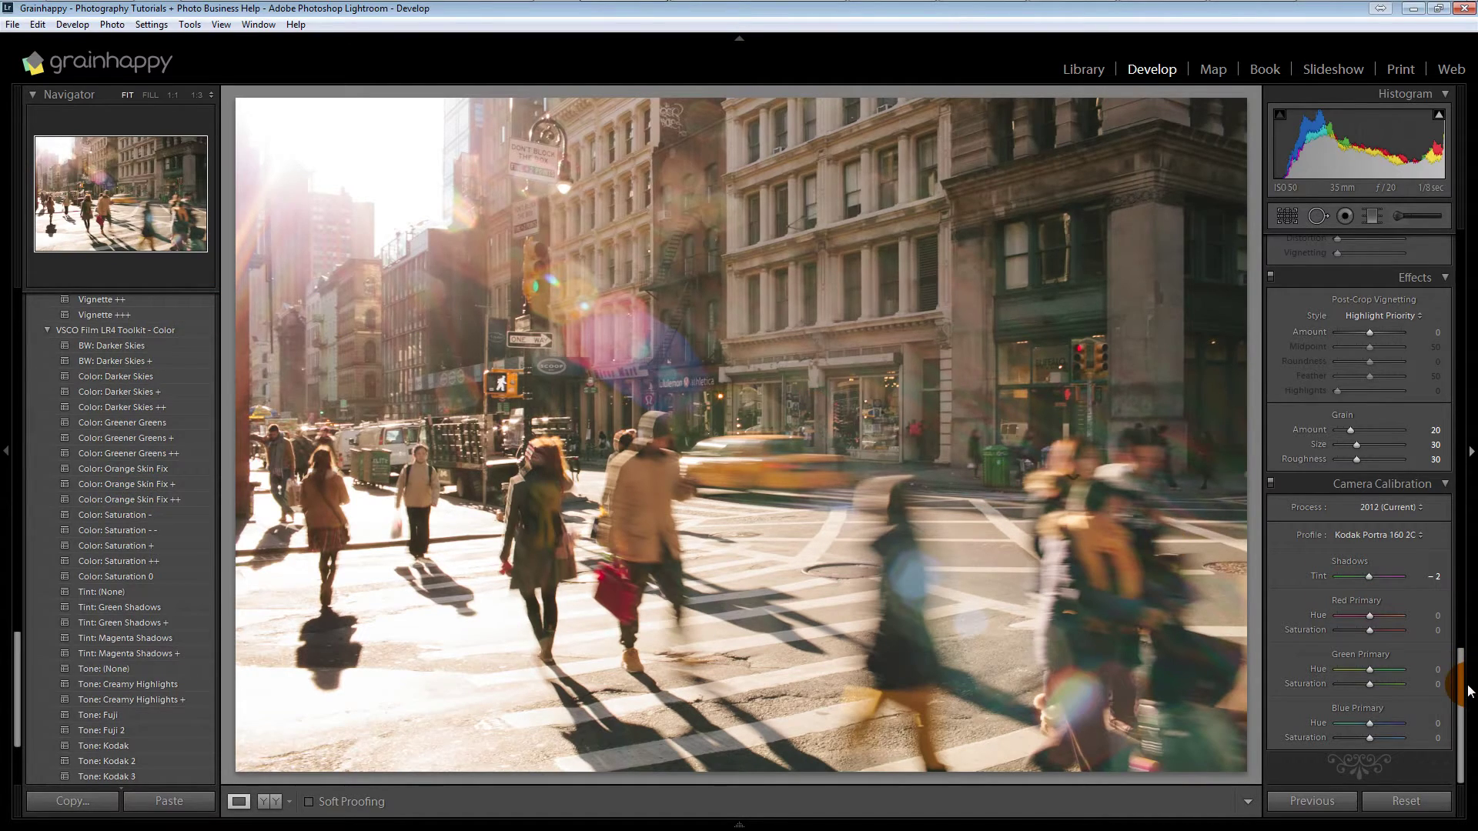
pyautogui.moveTo(1467, 708); pyautogui.dragTo(1461, 406)
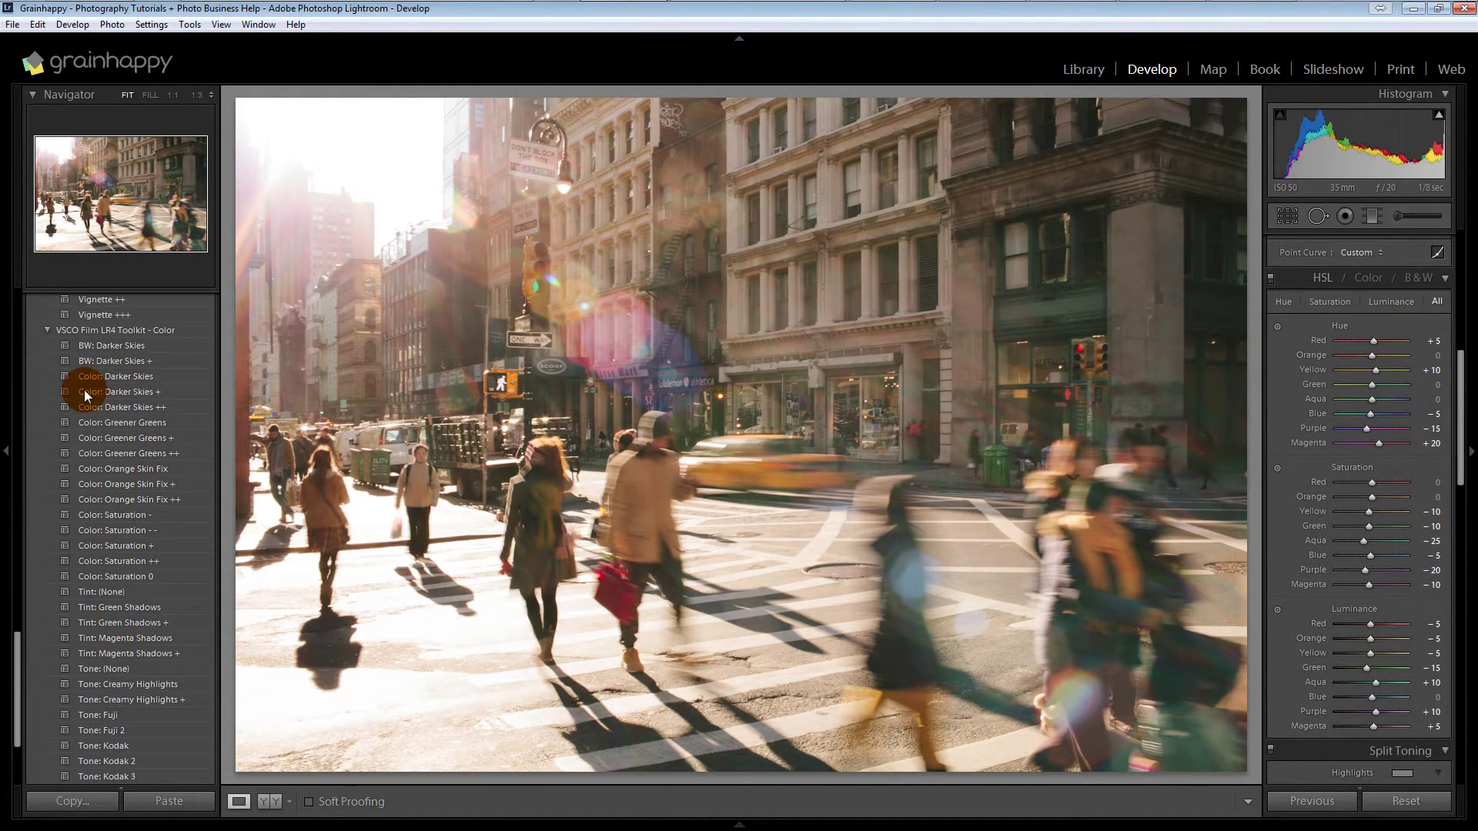
pyautogui.click(110, 499)
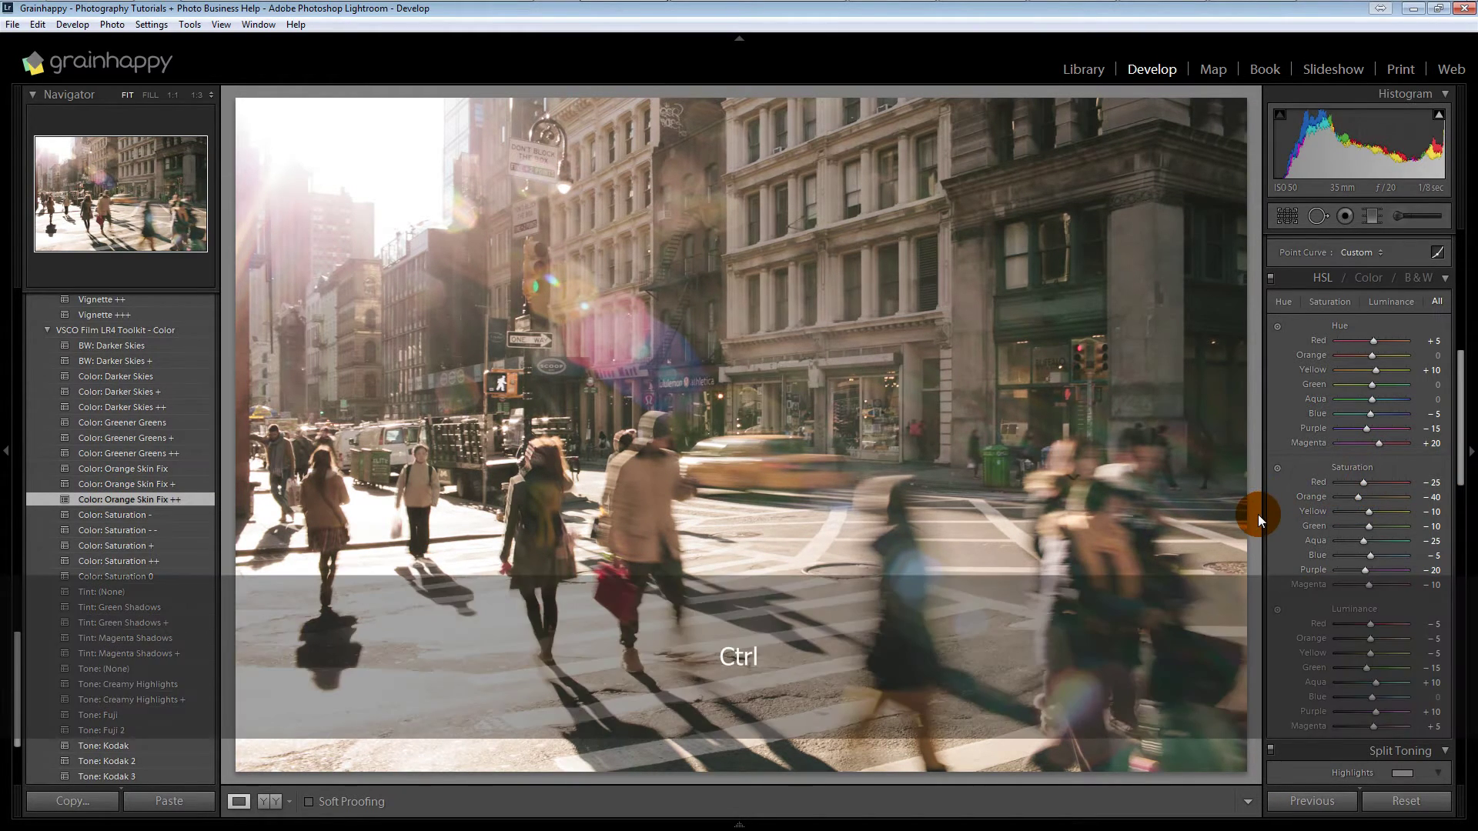
pyautogui.hotkey('ctrl', 'z')
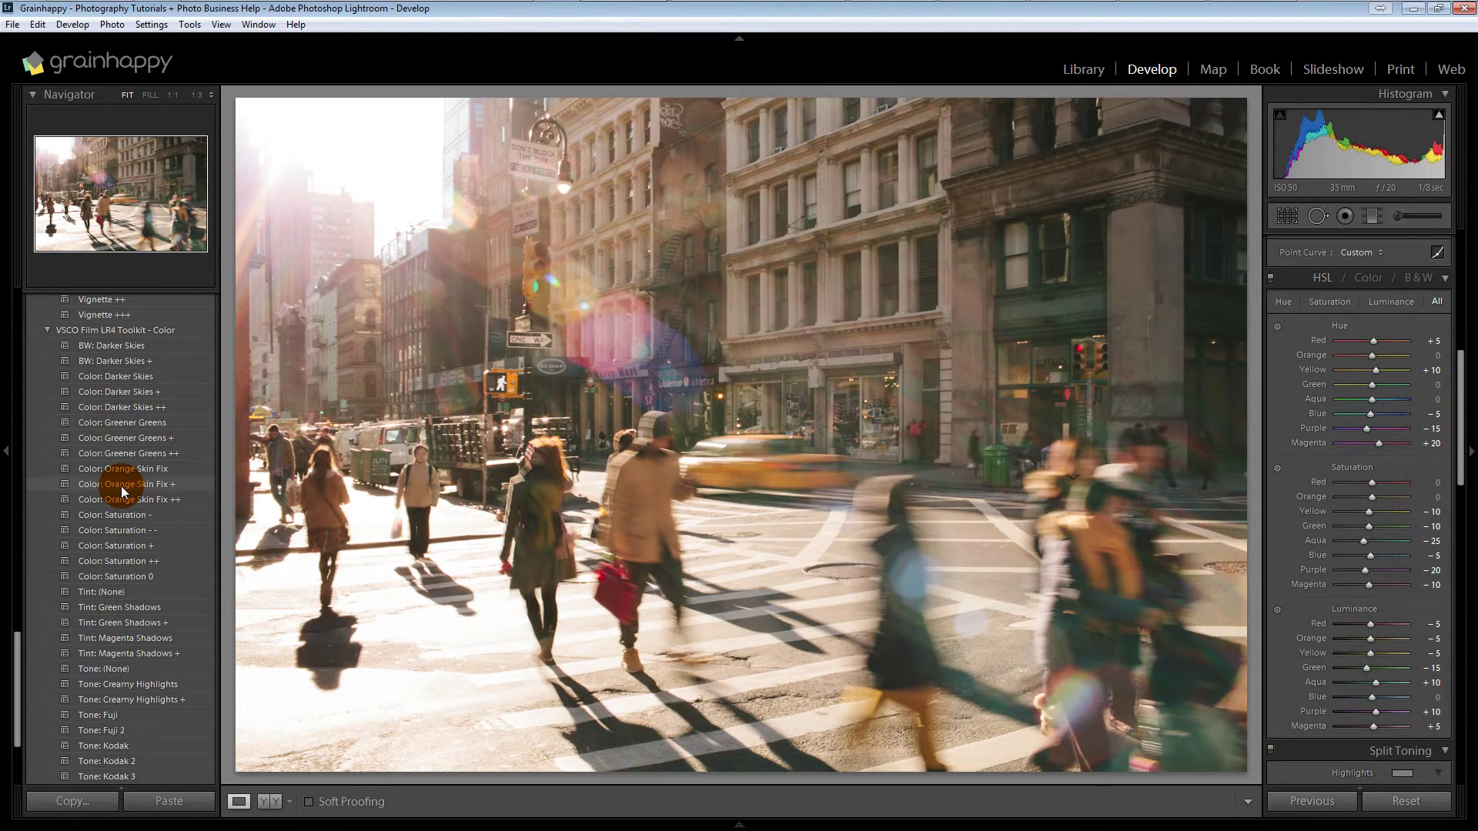
pyautogui.scroll(-3, 122, 487)
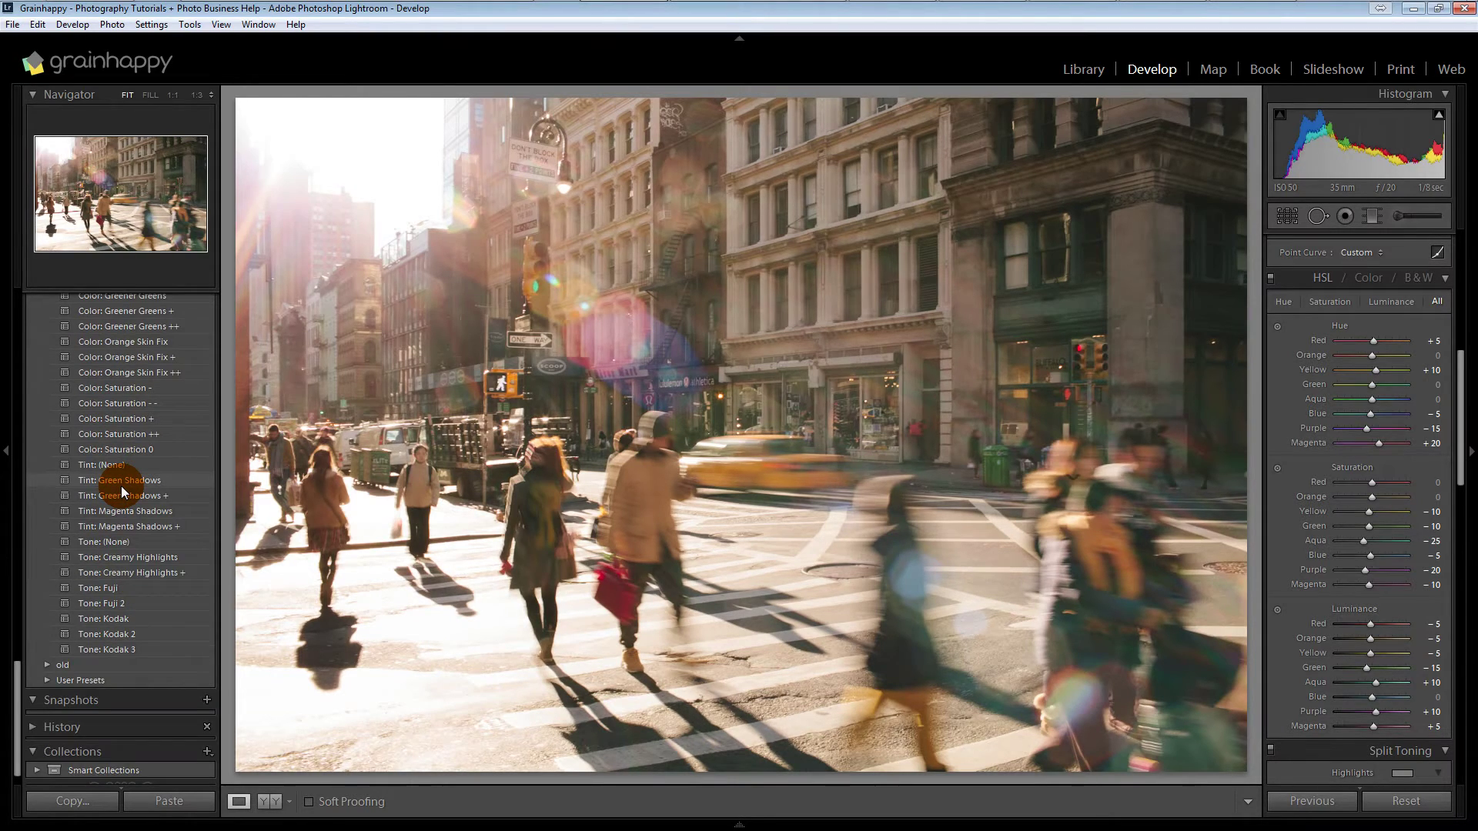
pyautogui.click(157, 575)
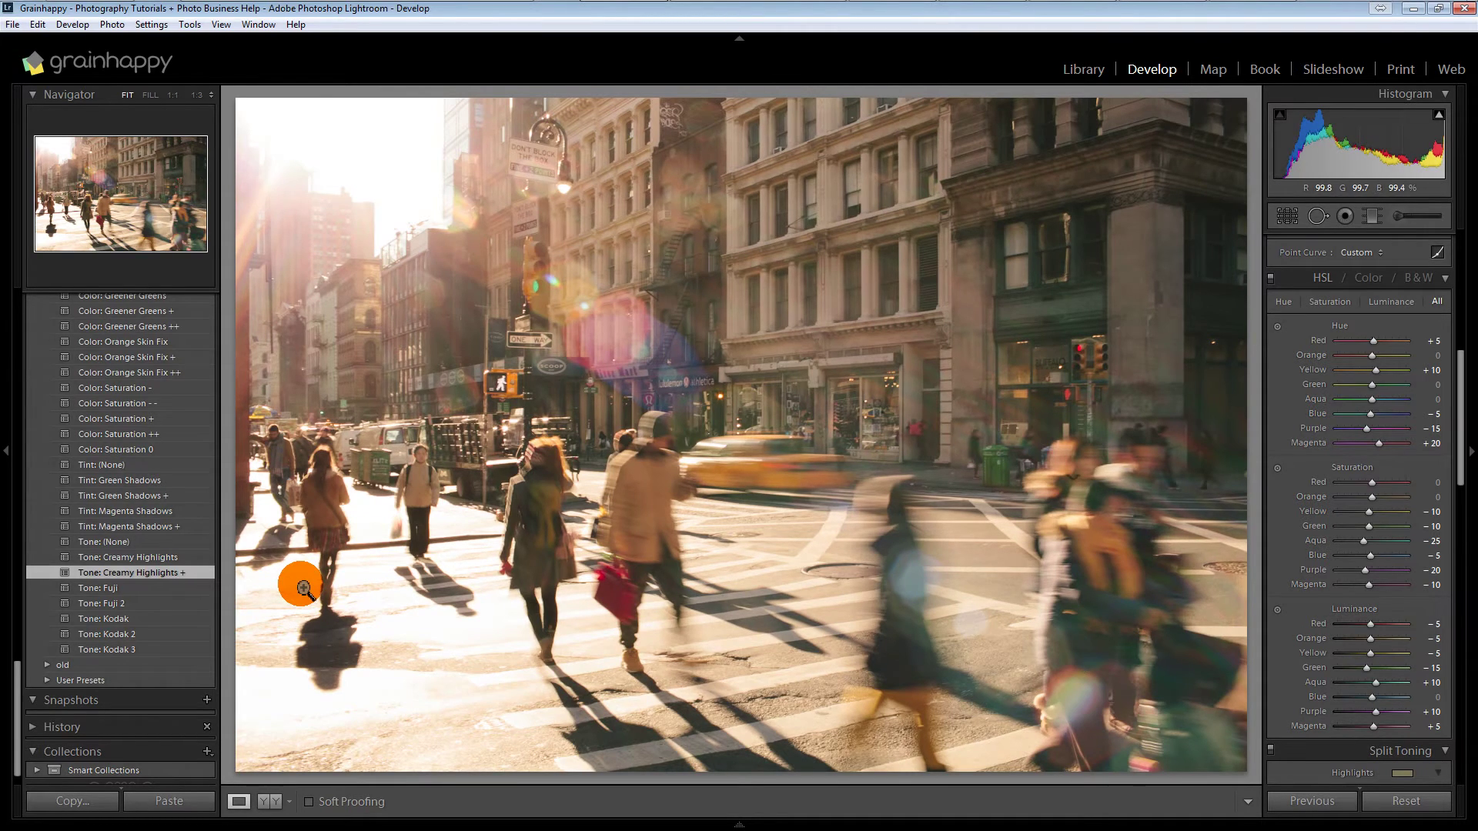
pyautogui.hotkey('ctrl', 'z')
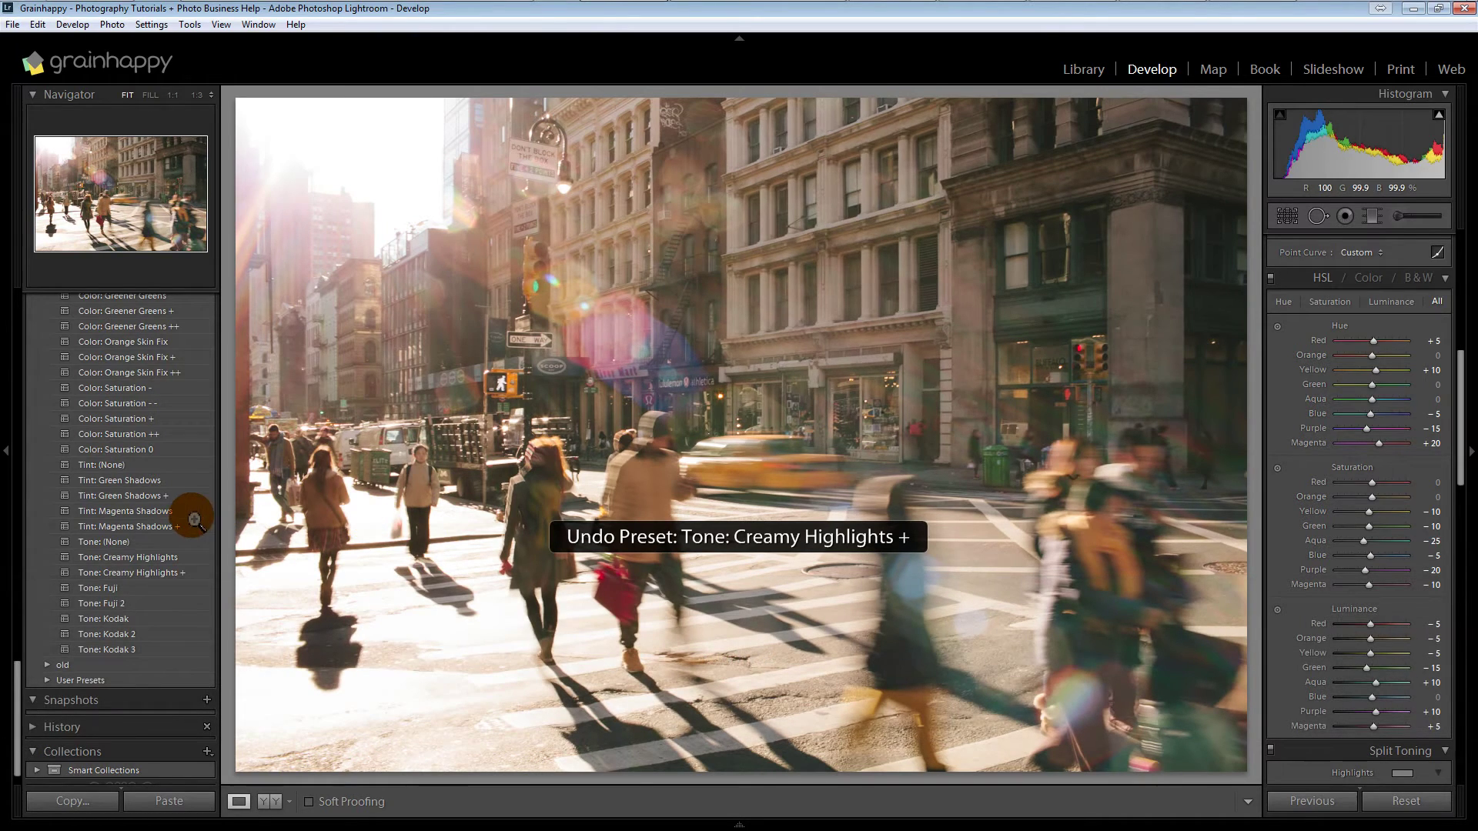
pyautogui.scroll(1, 21, 719)
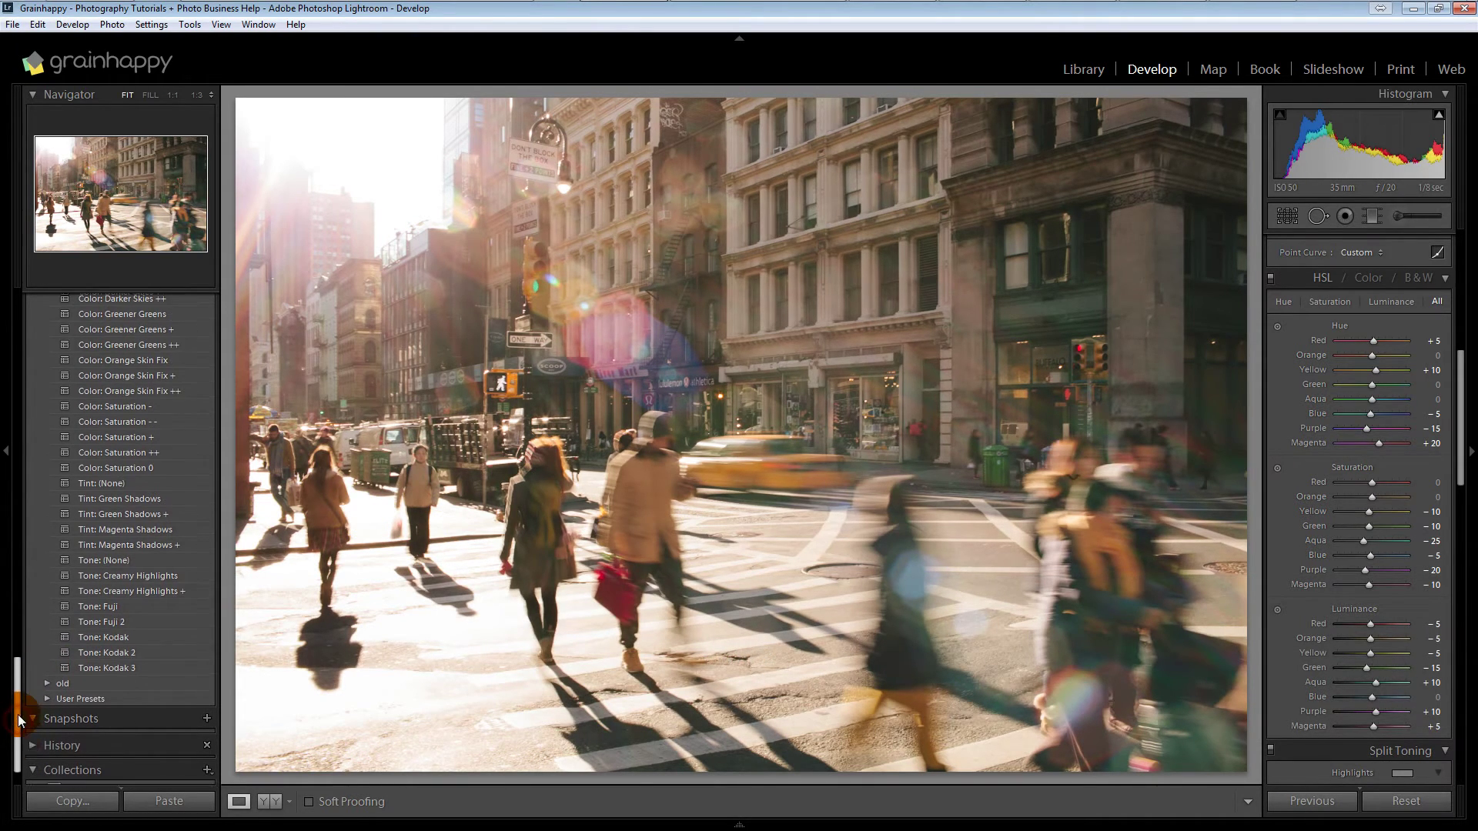
# - Compare Fuji 160C +, 400H -, 800Z, 800Z ++, Ilford HP5 ++, then apply Kodak Portra 160 -
pyautogui.moveTo(19, 720); pyautogui.dragTo(11, 380)
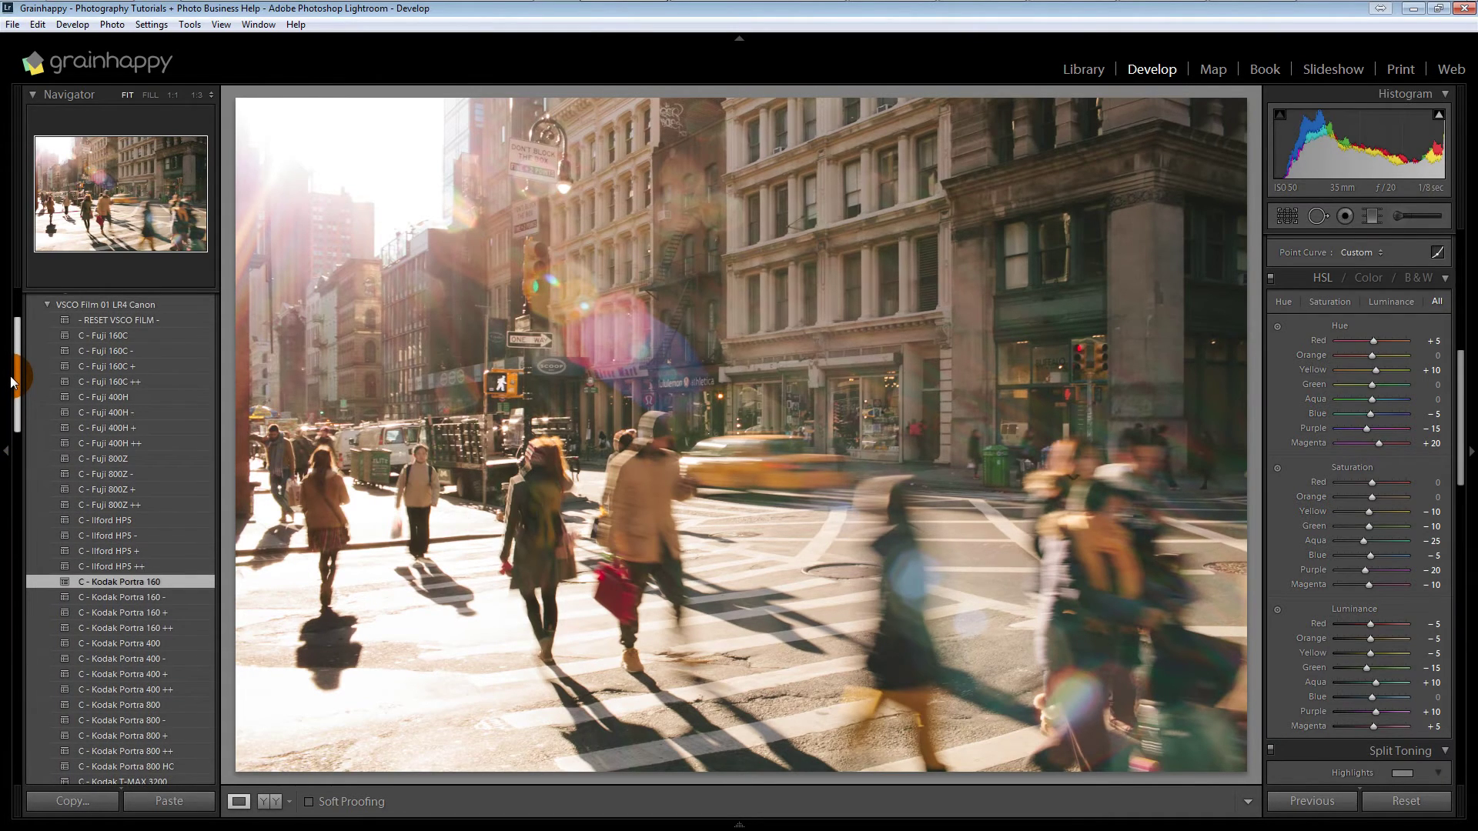
pyautogui.click(128, 364)
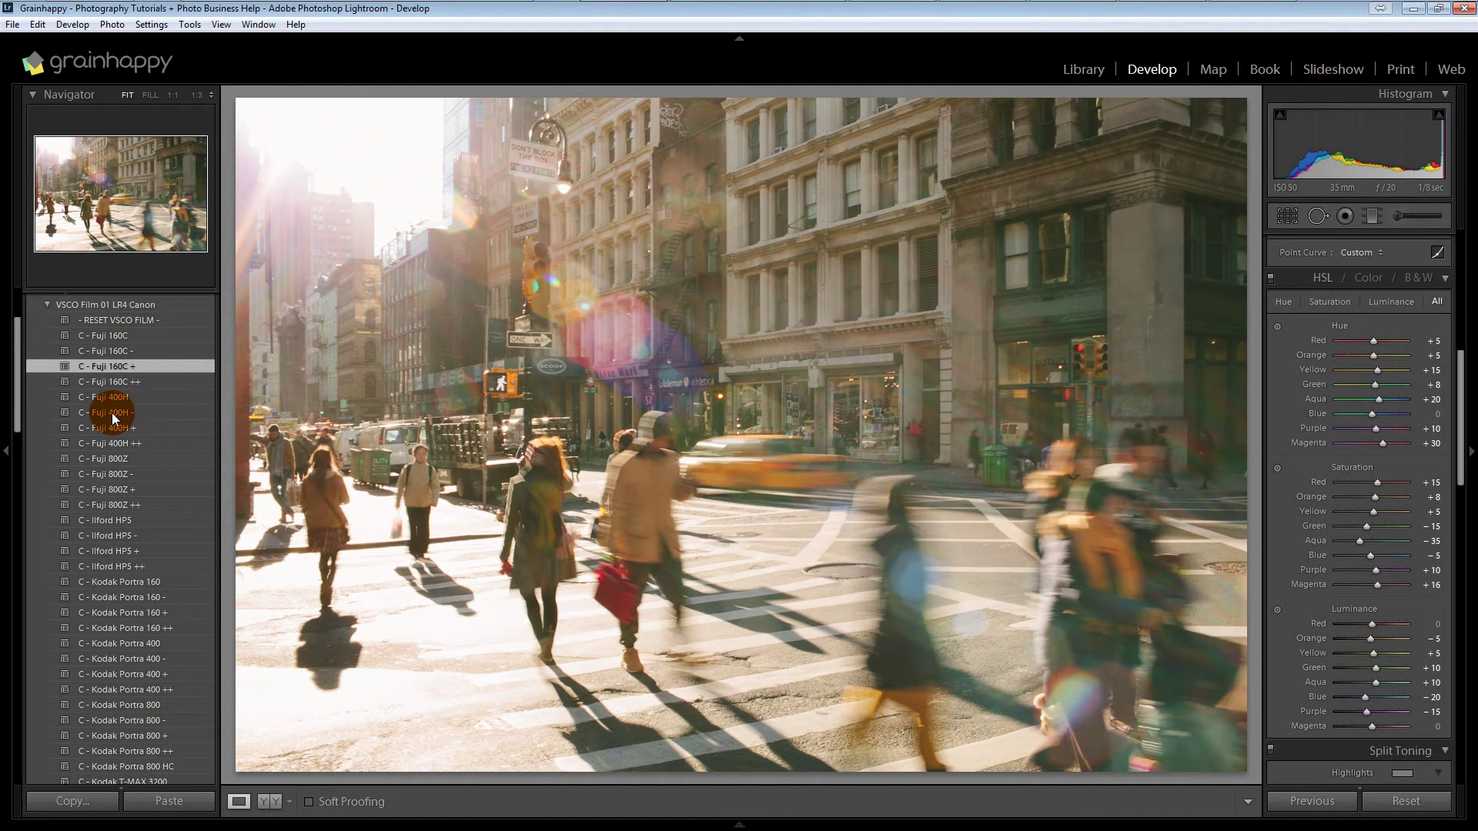
pyautogui.click(104, 412)
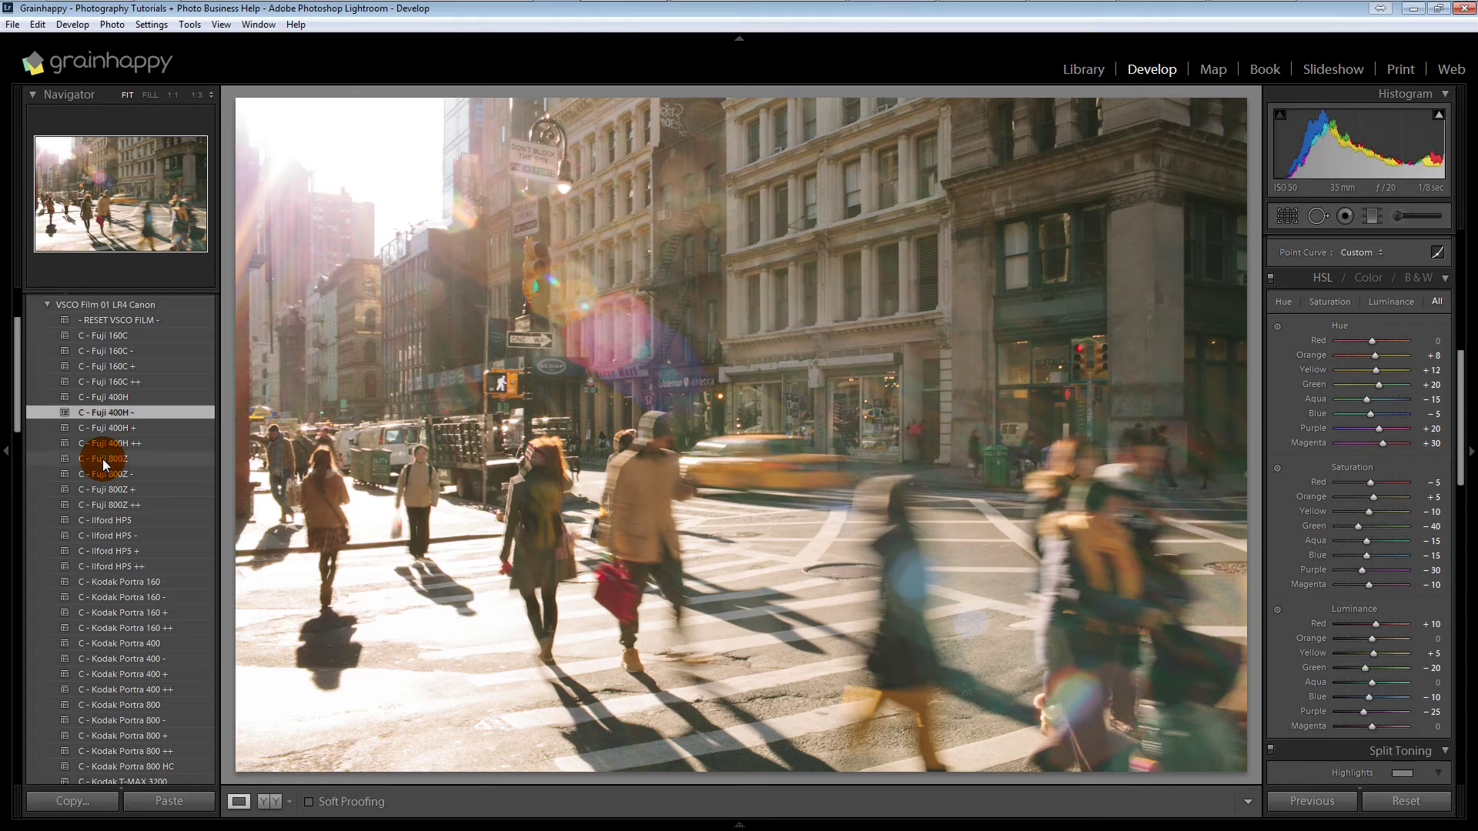
pyautogui.click(104, 459)
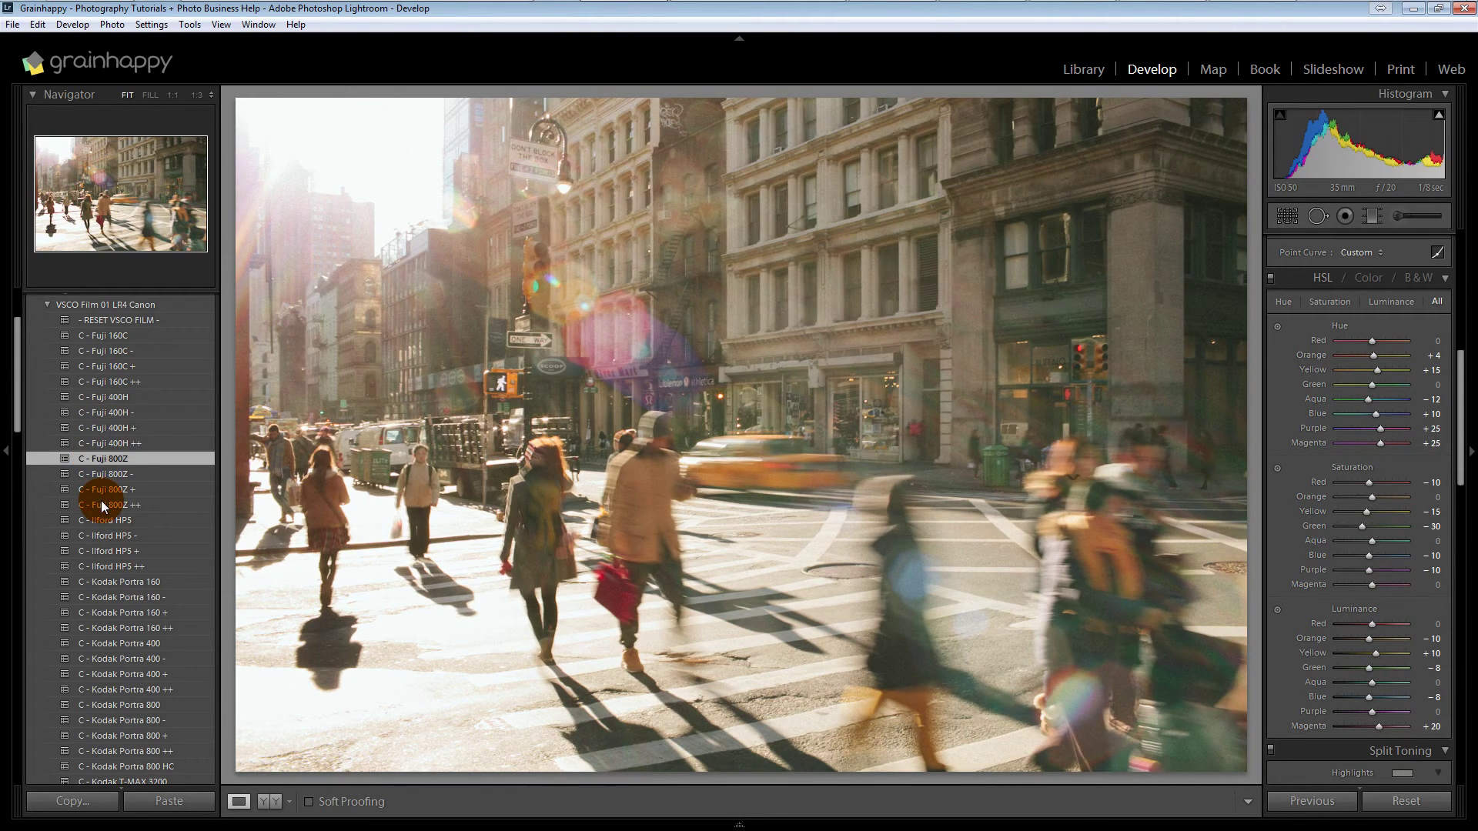
pyautogui.click(103, 506)
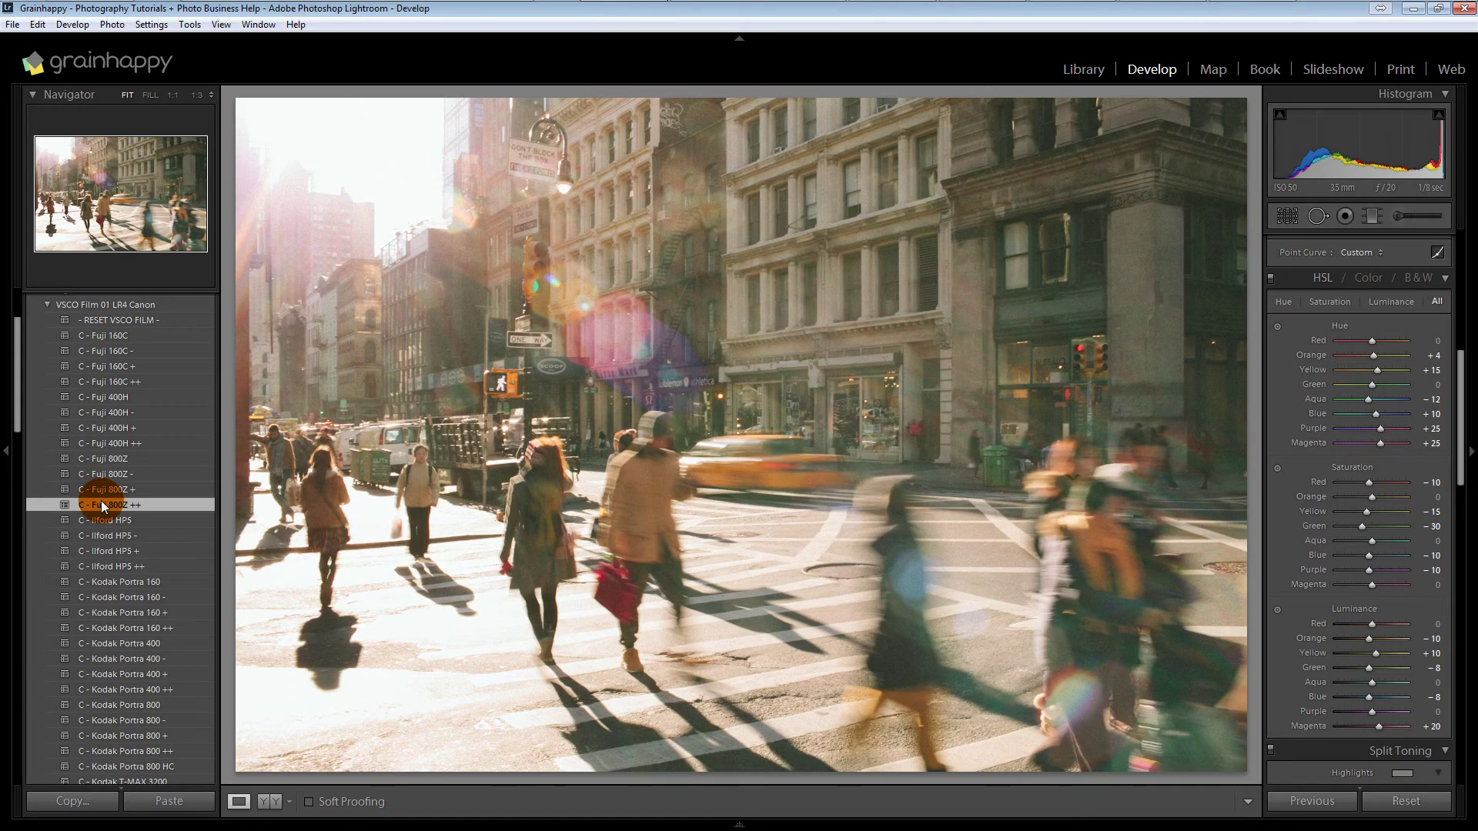
pyautogui.click(105, 549)
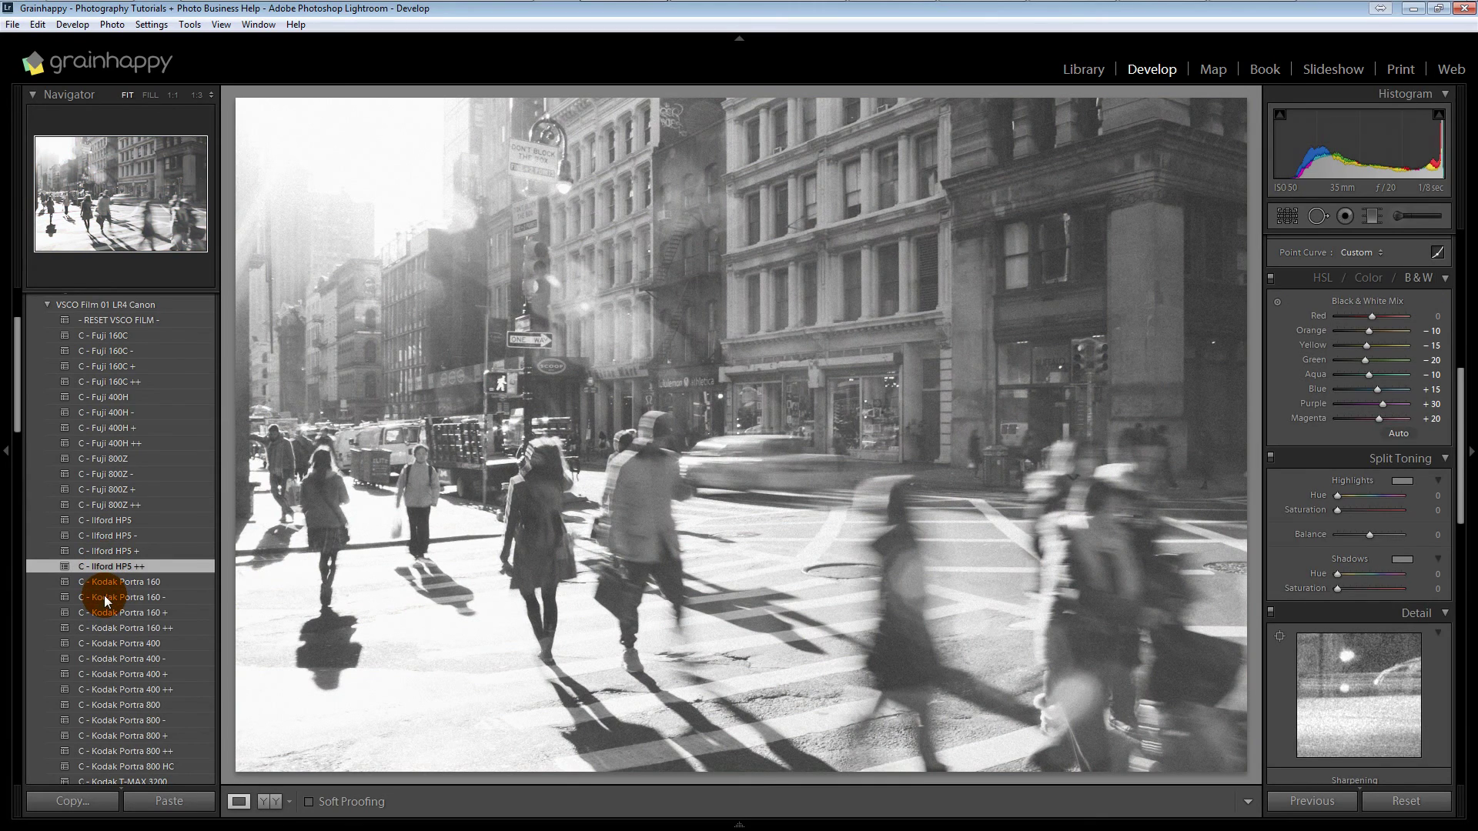
pyautogui.click(106, 598)
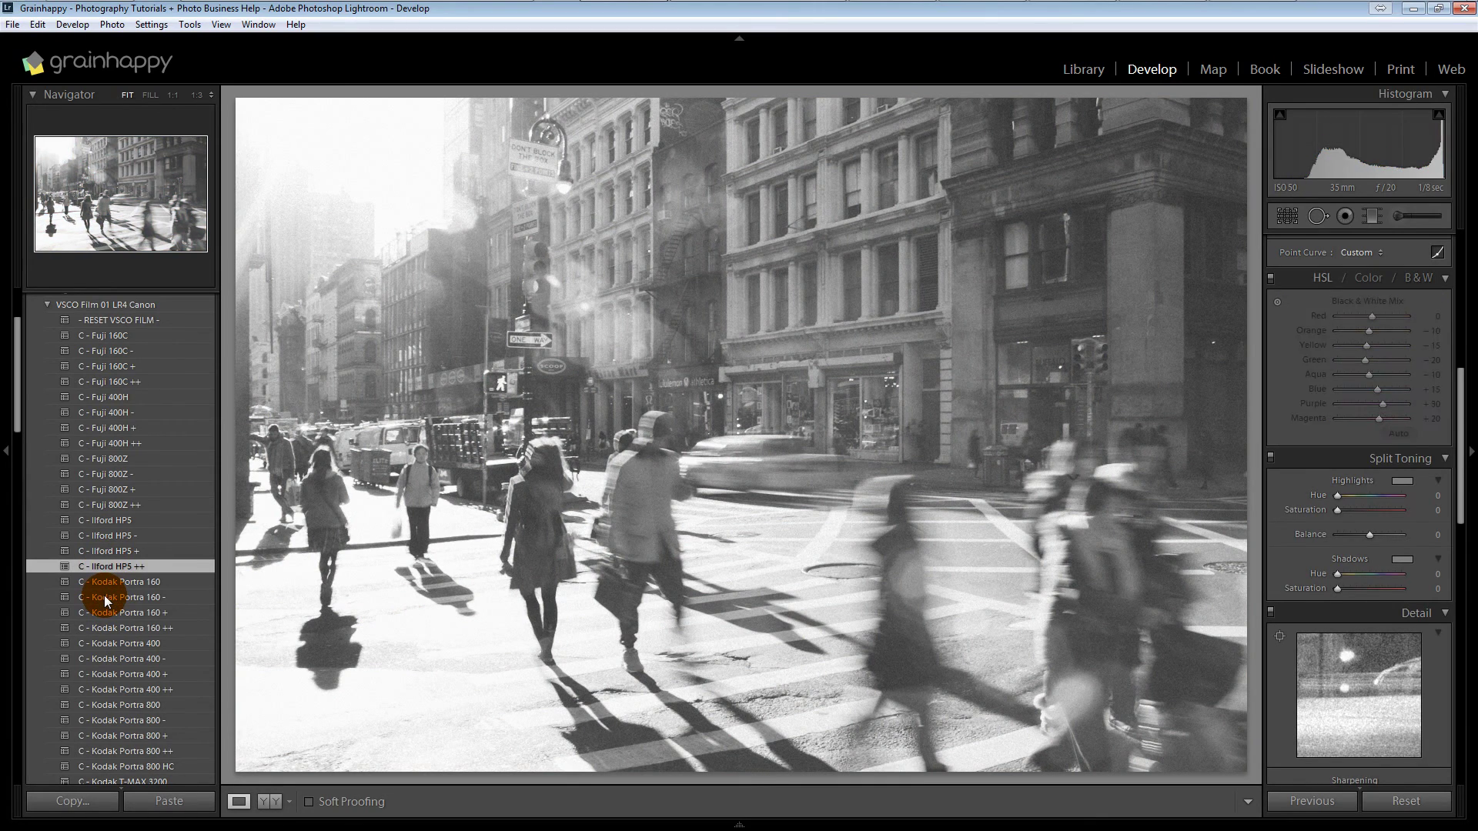